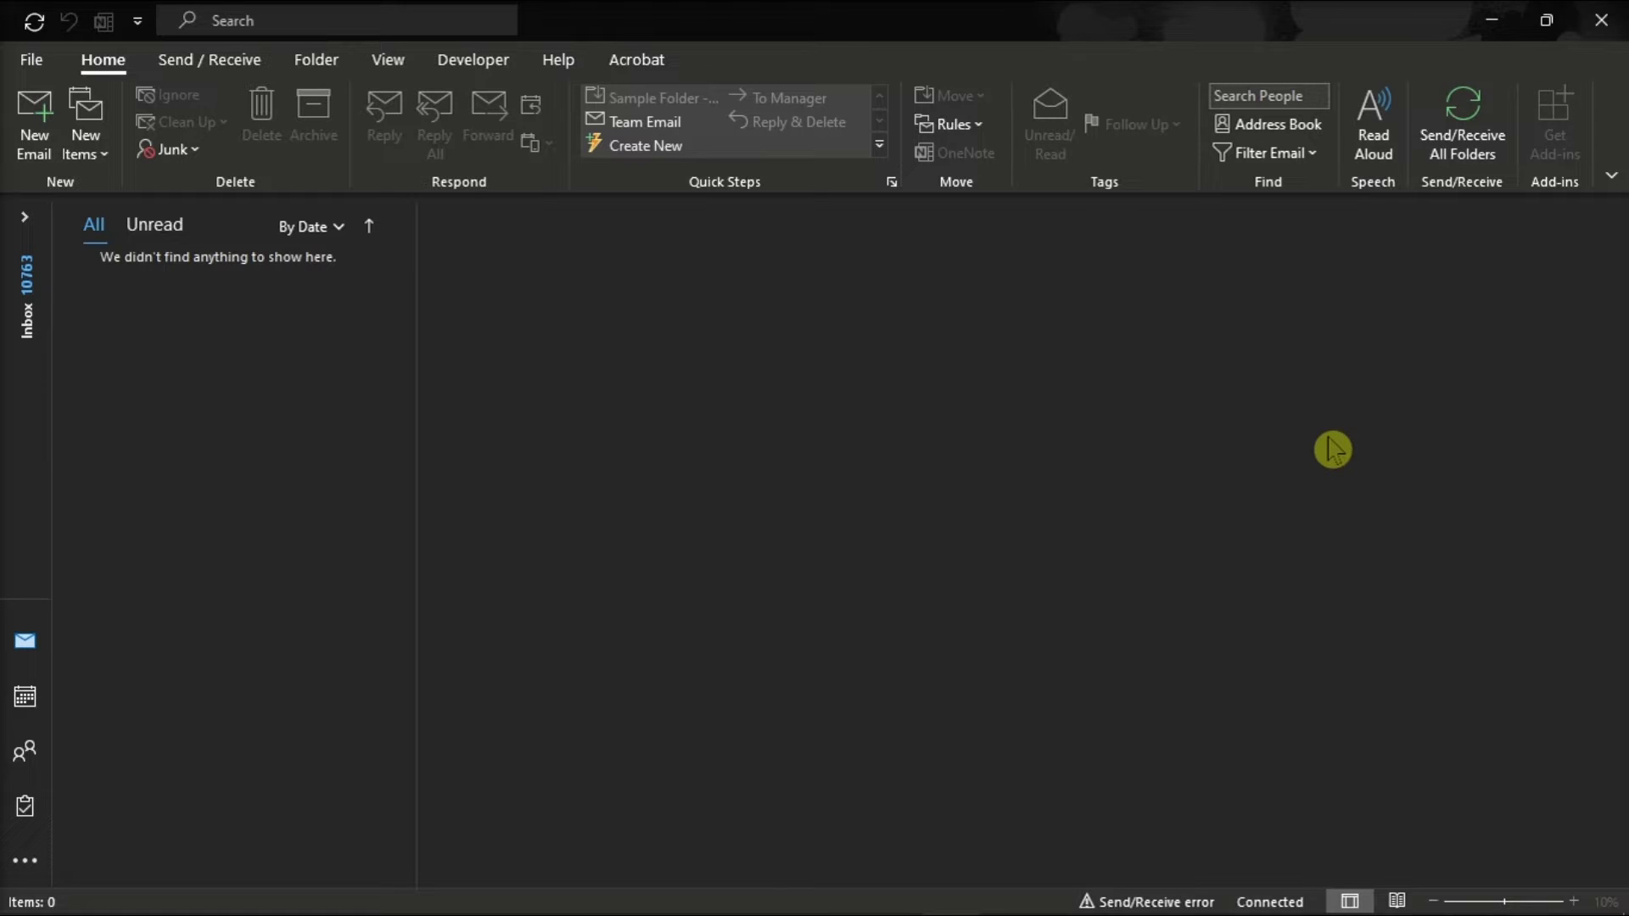
# In People, start a new contact group and name it Sample Group
pyautogui.click(23, 752)
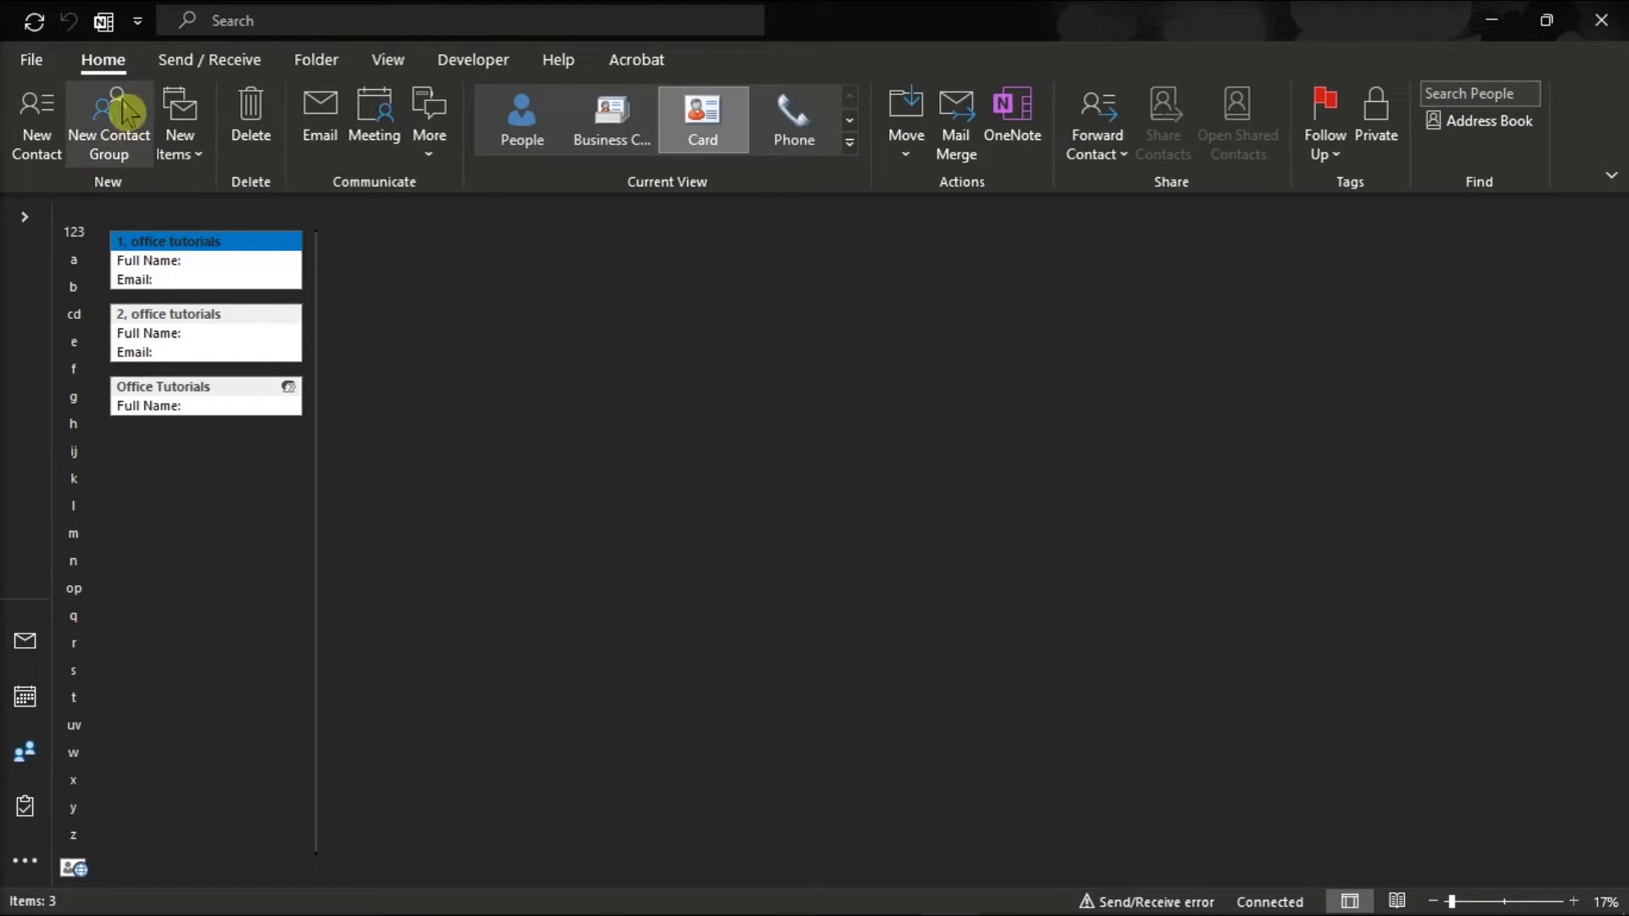
pyautogui.click(110, 108)
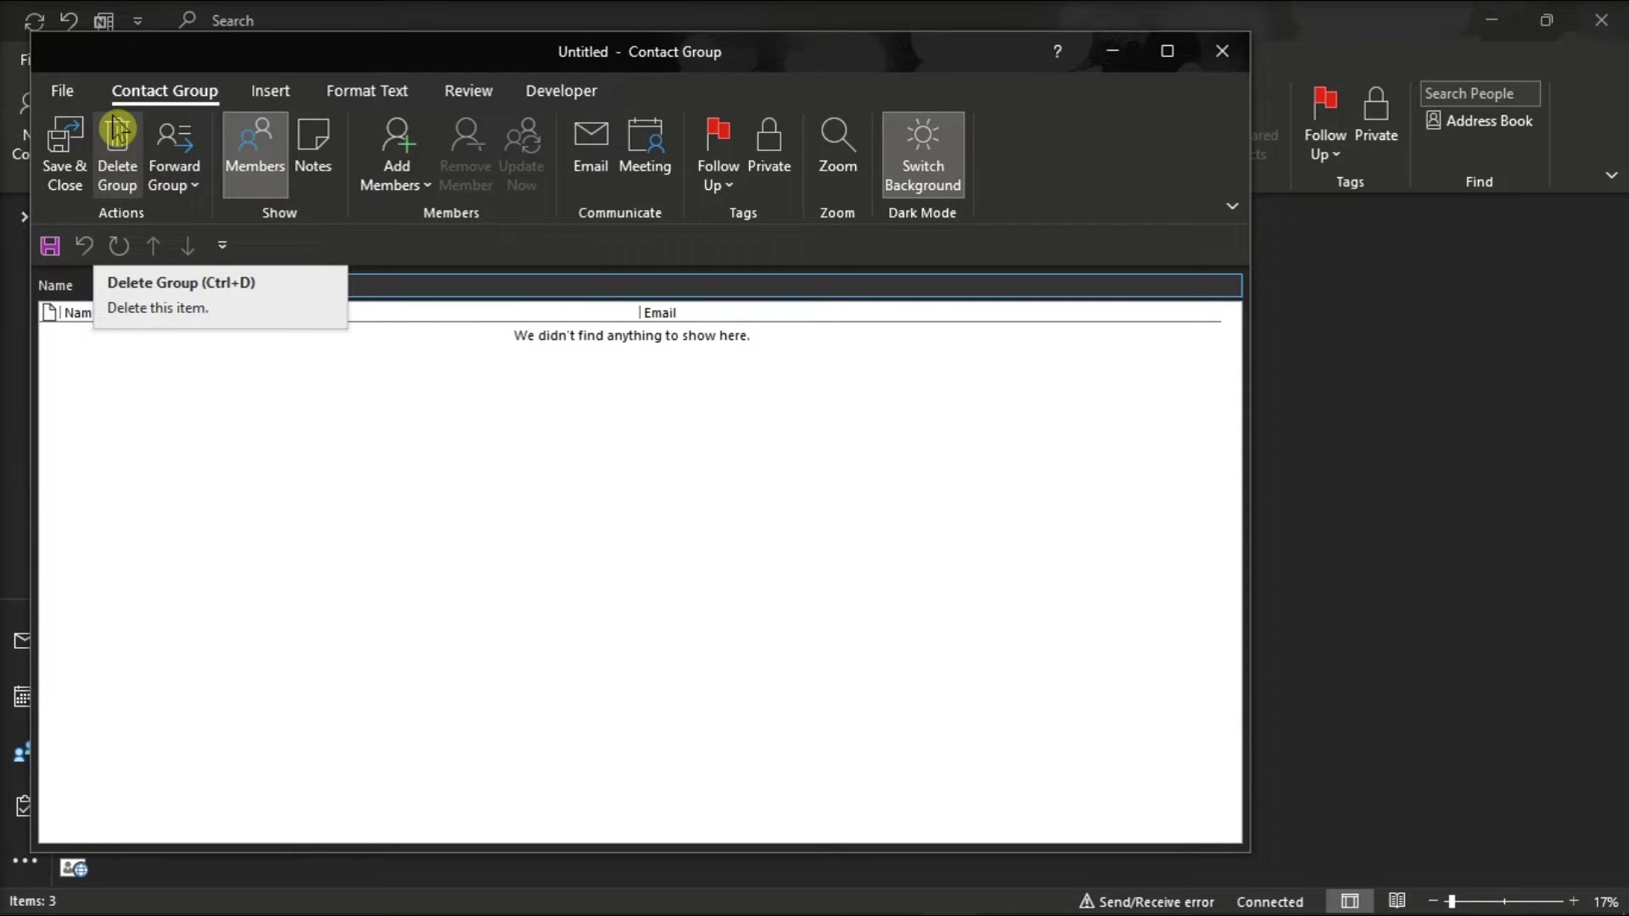
pyautogui.moveTo(450, 70); pyautogui.dragTo(709, 73)
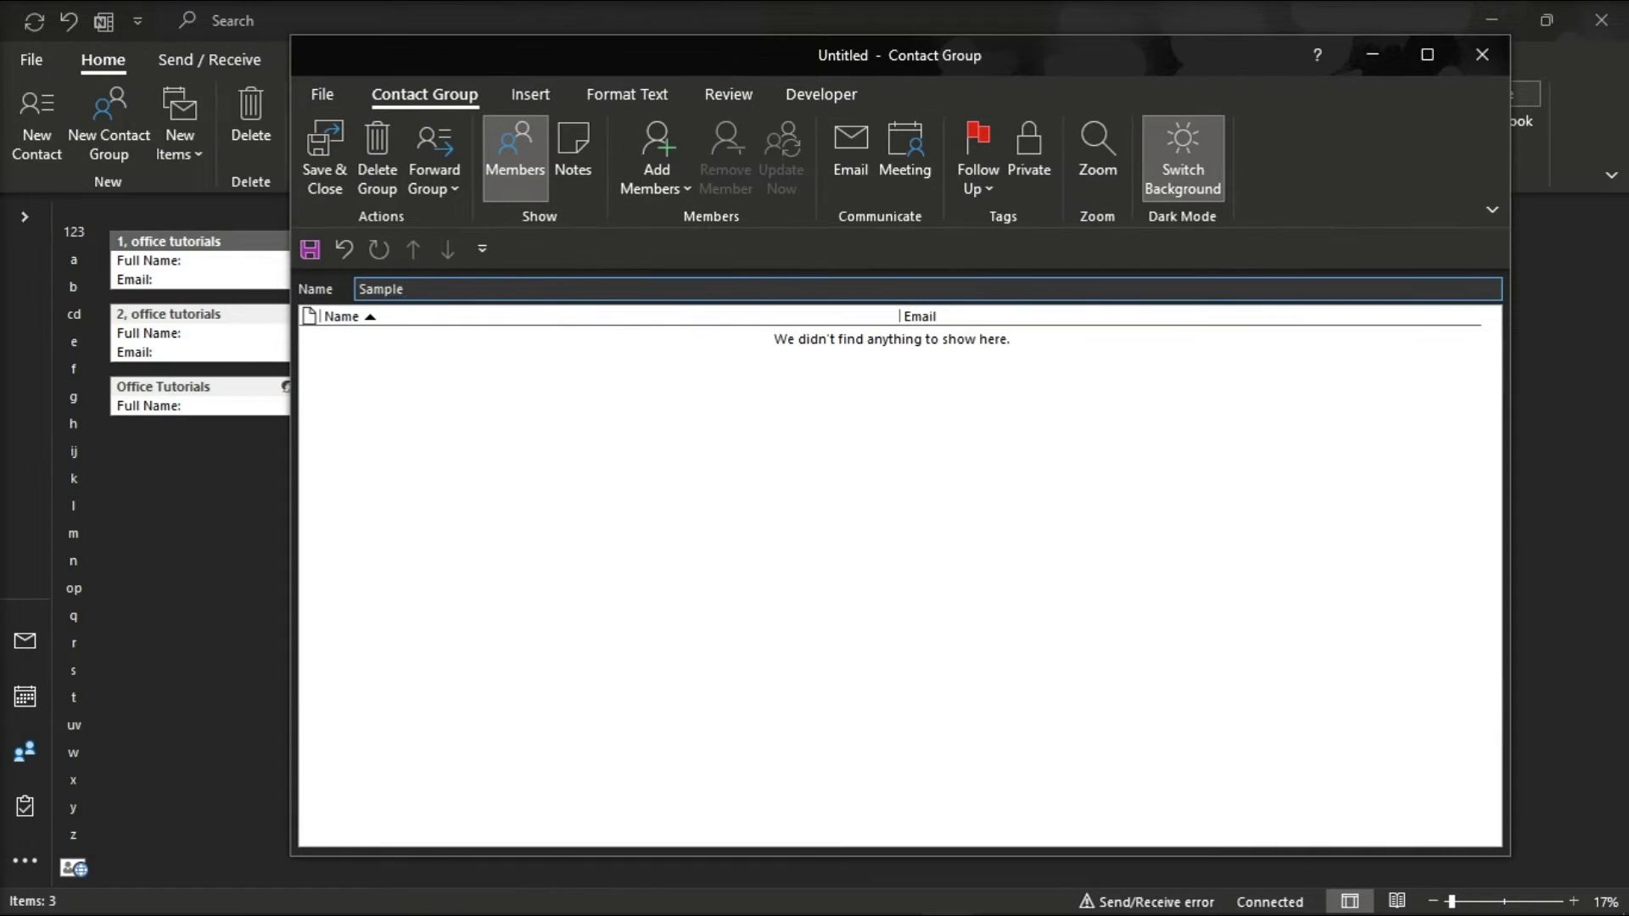
pyautogui.write('Group')
pyautogui.click(656, 170)
# Add a new e-mail contact 'Office tutorials' with its e-mail address as the first member
pyautogui.click(729, 288)
pyautogui.write('Office tutorials')
pyautogui.press('Tab')
pyautogui.press('Return')
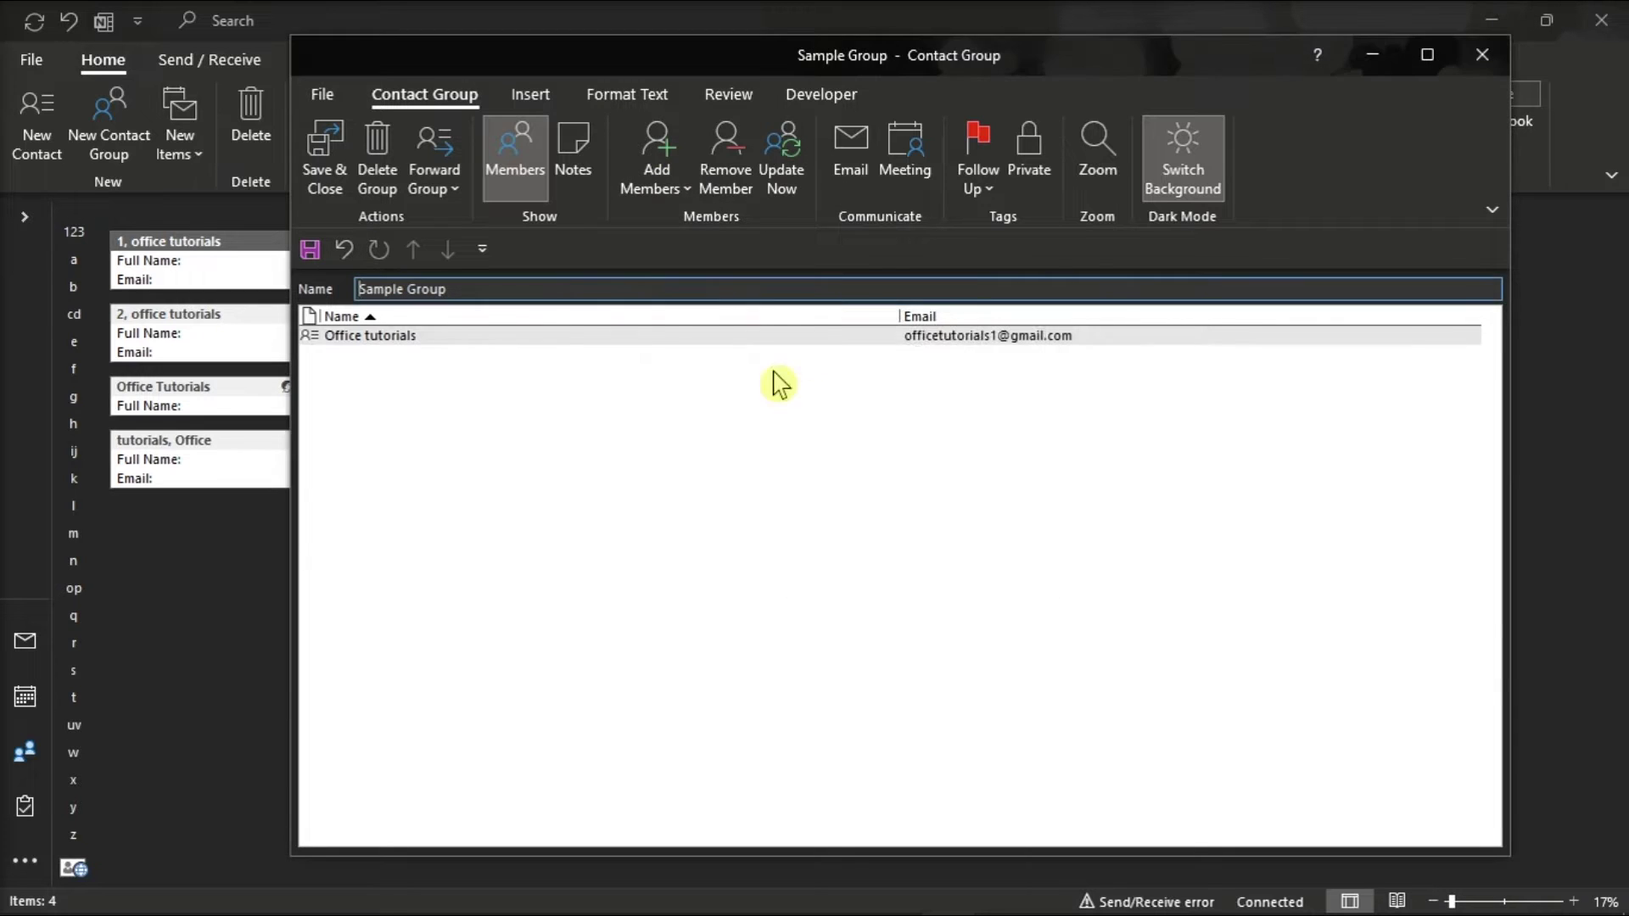
# Add a second new e-mail contact 'office tutorials' with its address, then save and close the group
pyautogui.click(657, 170)
pyautogui.click(730, 288)
pyautogui.write('office tutorials')
pyautogui.press('Tab')
pyautogui.press('Return')
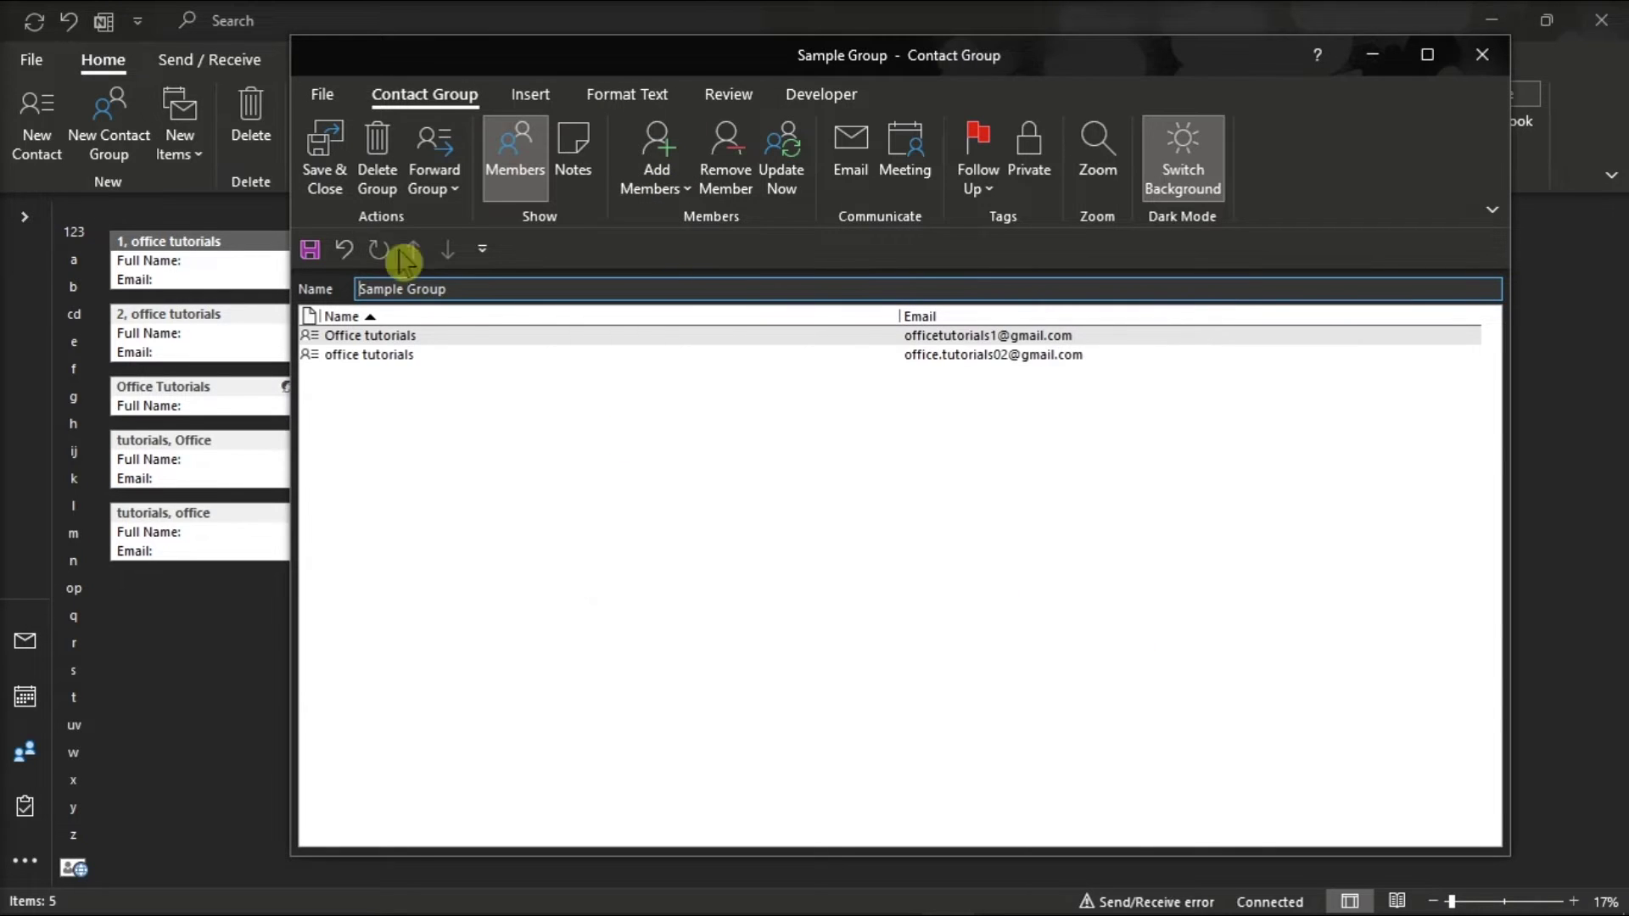
pyautogui.click(325, 161)
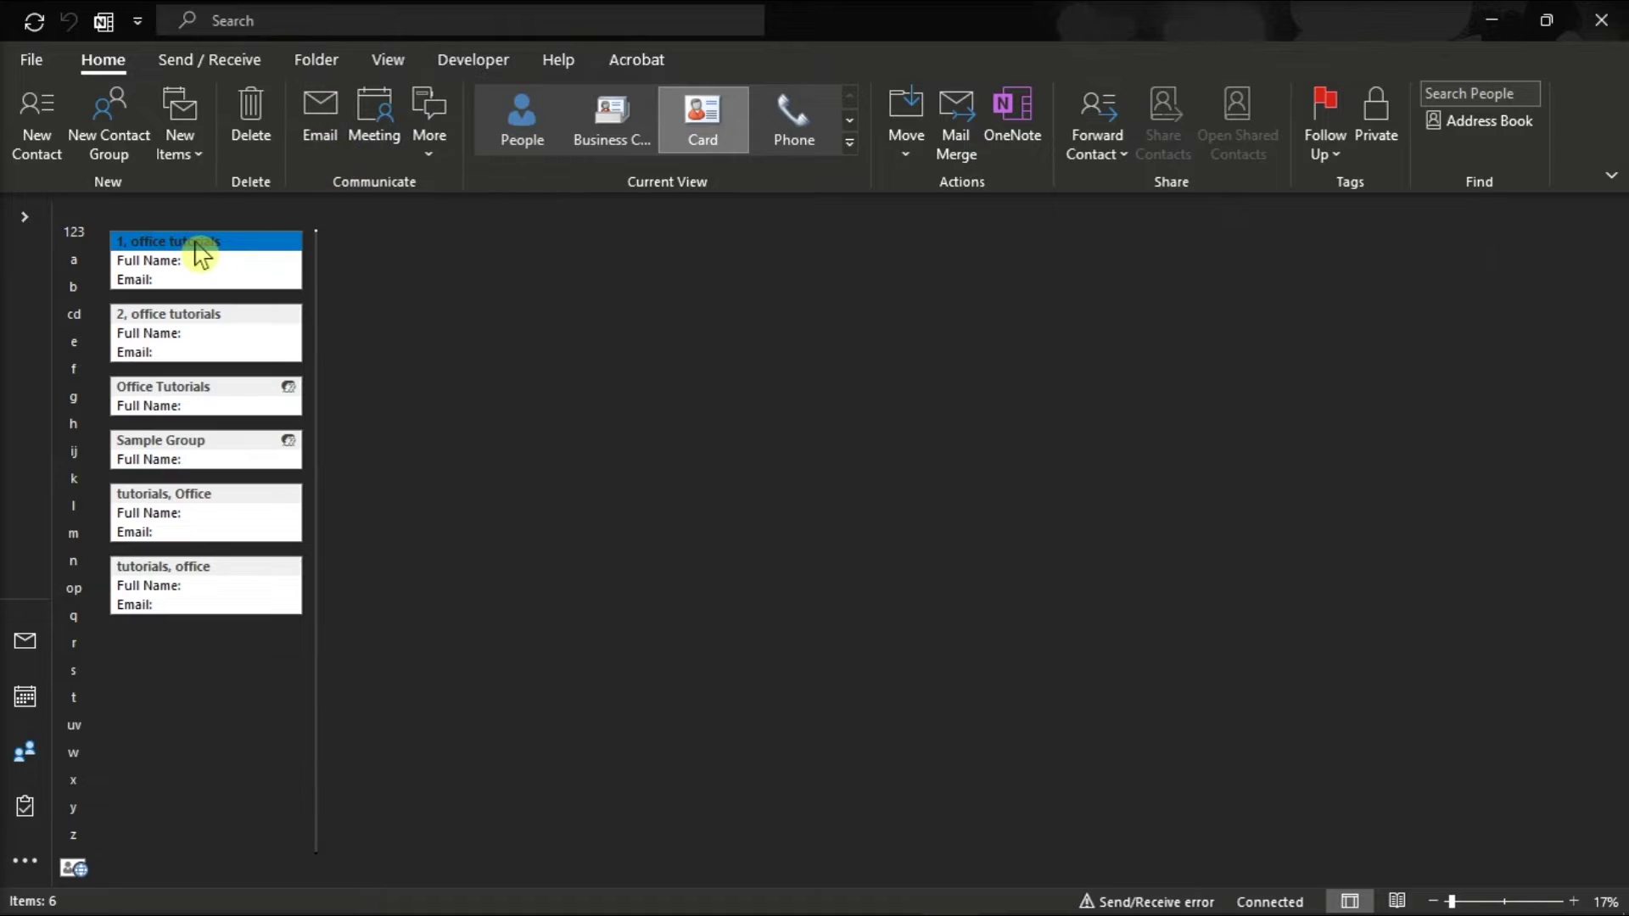
# Open the Office Tutorials contact group, delete it and confirm, then go to the File backstage
pyautogui.click(226, 400)
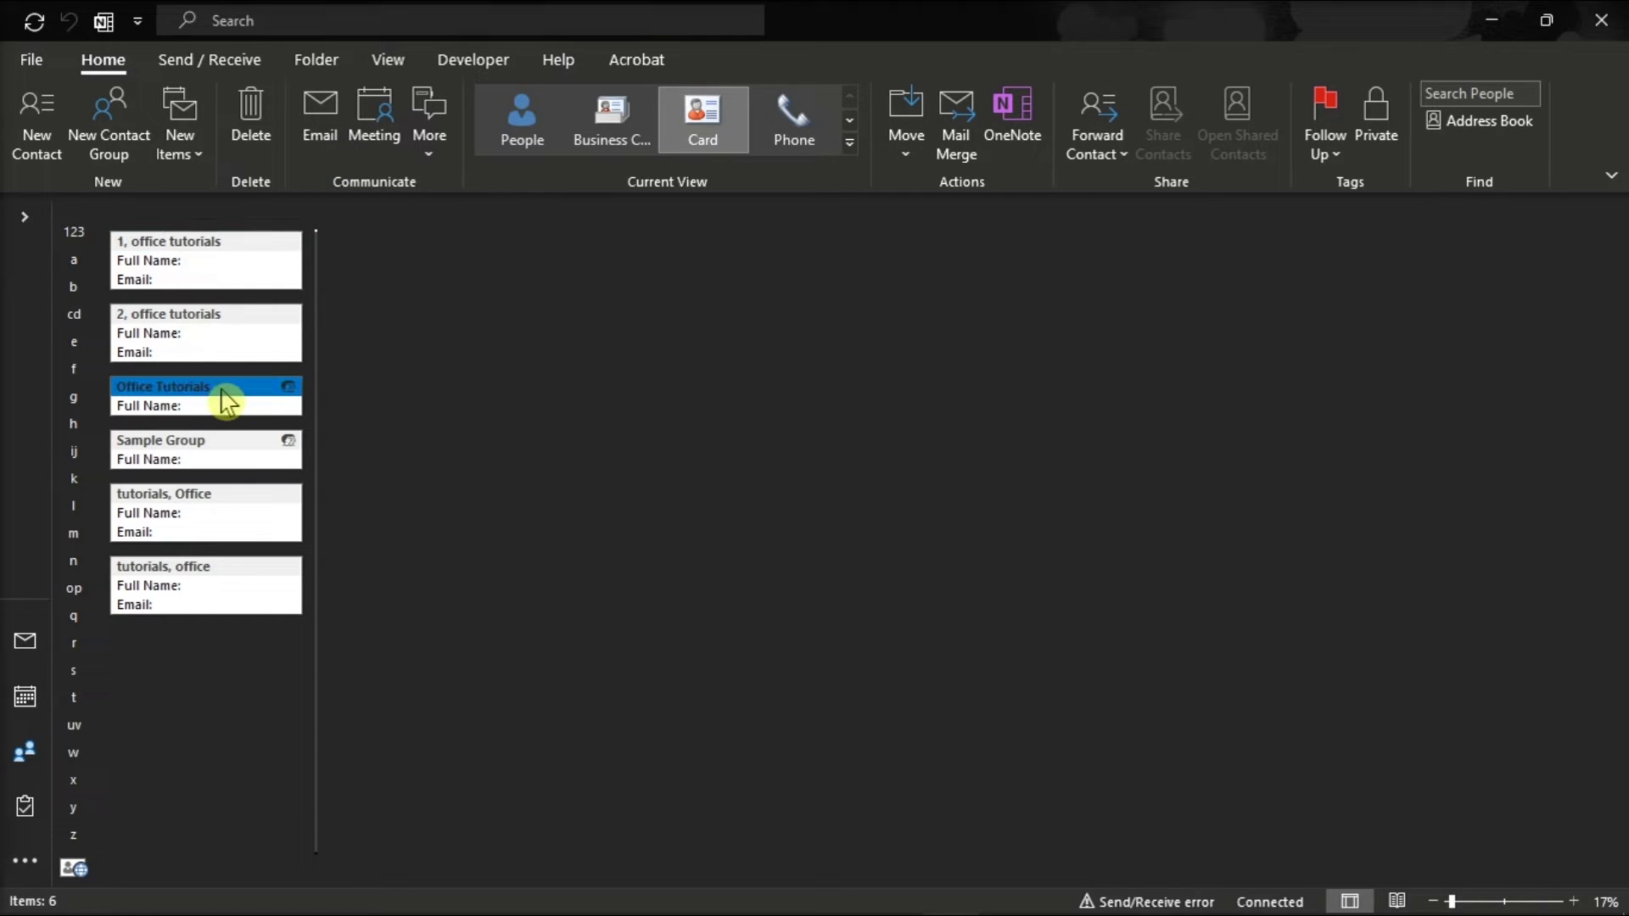
pyautogui.doubleClick(226, 400)
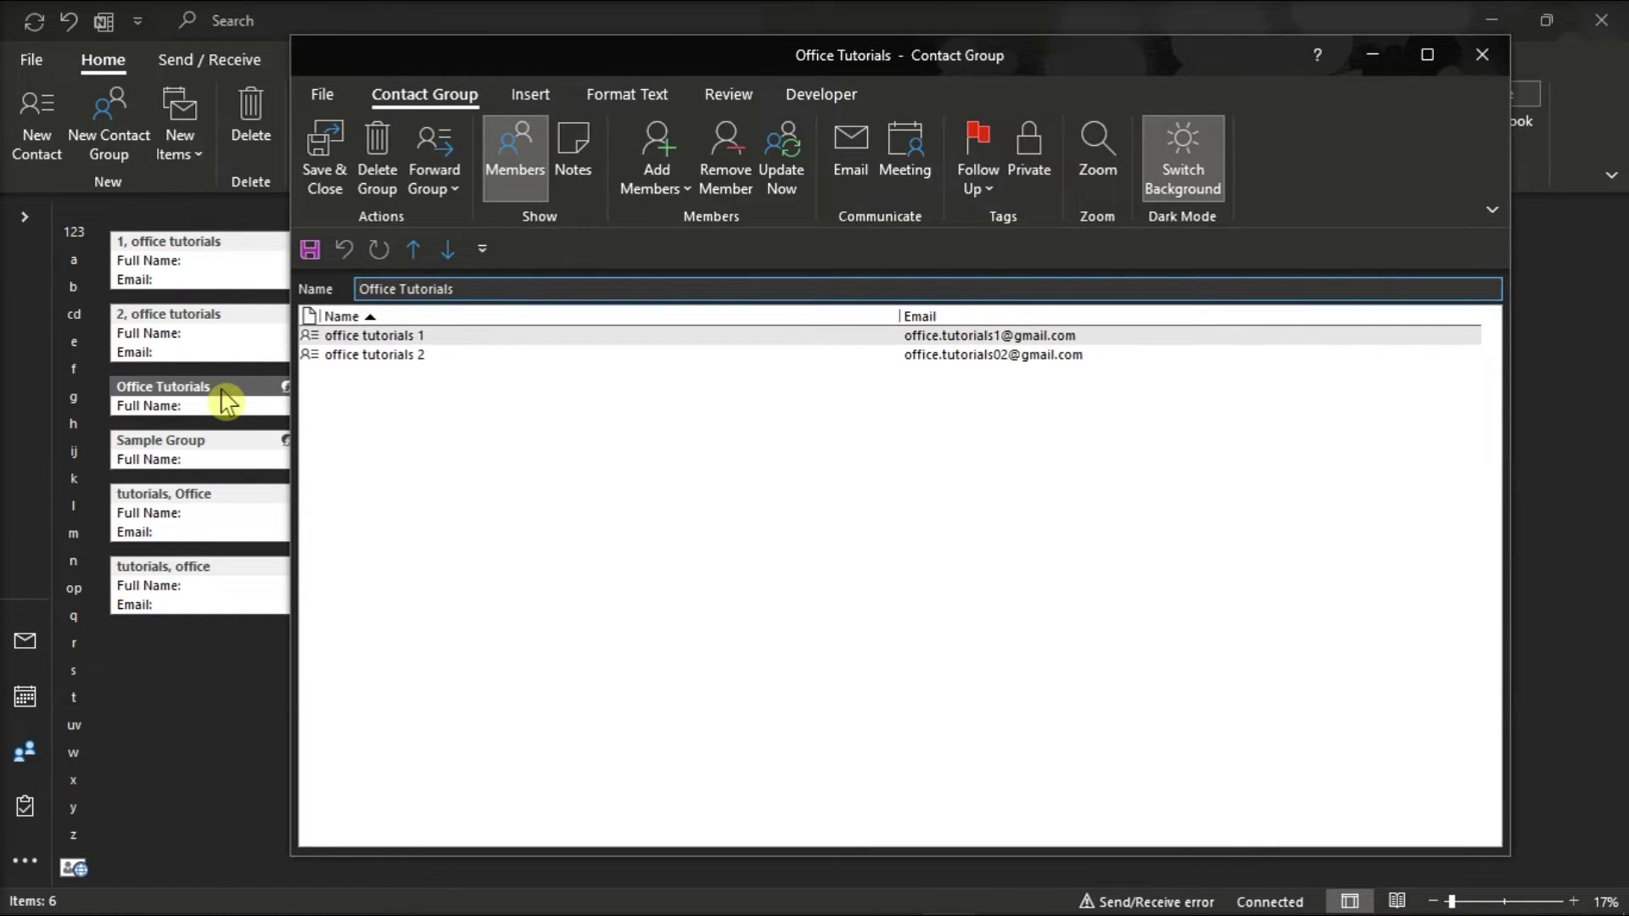
pyautogui.click(367, 191)
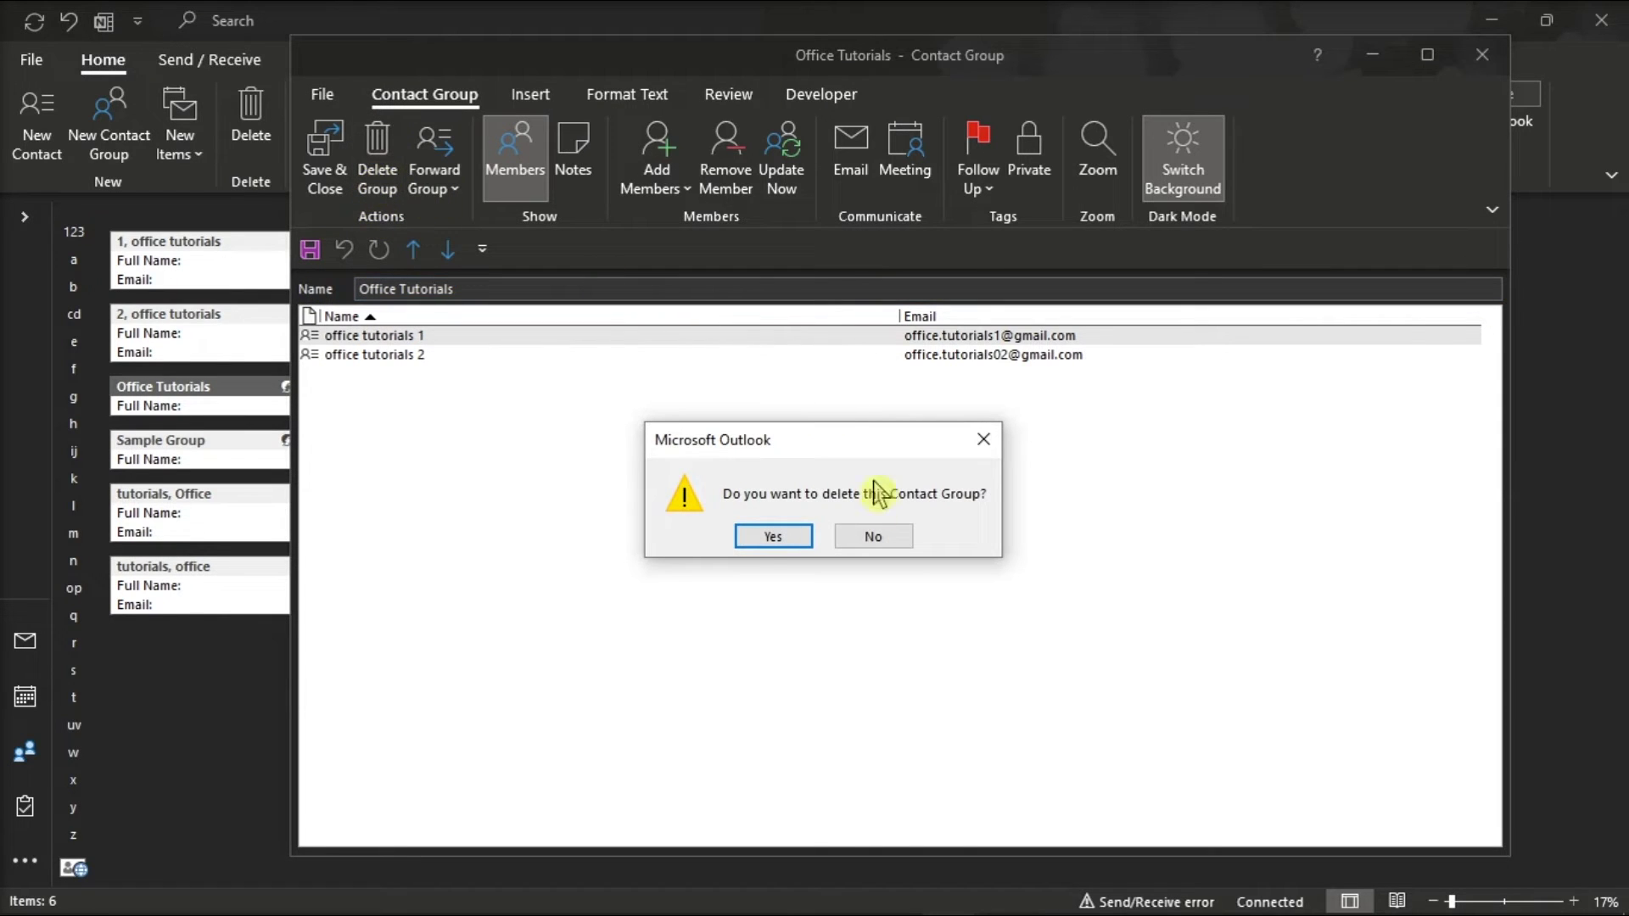
pyautogui.click(773, 543)
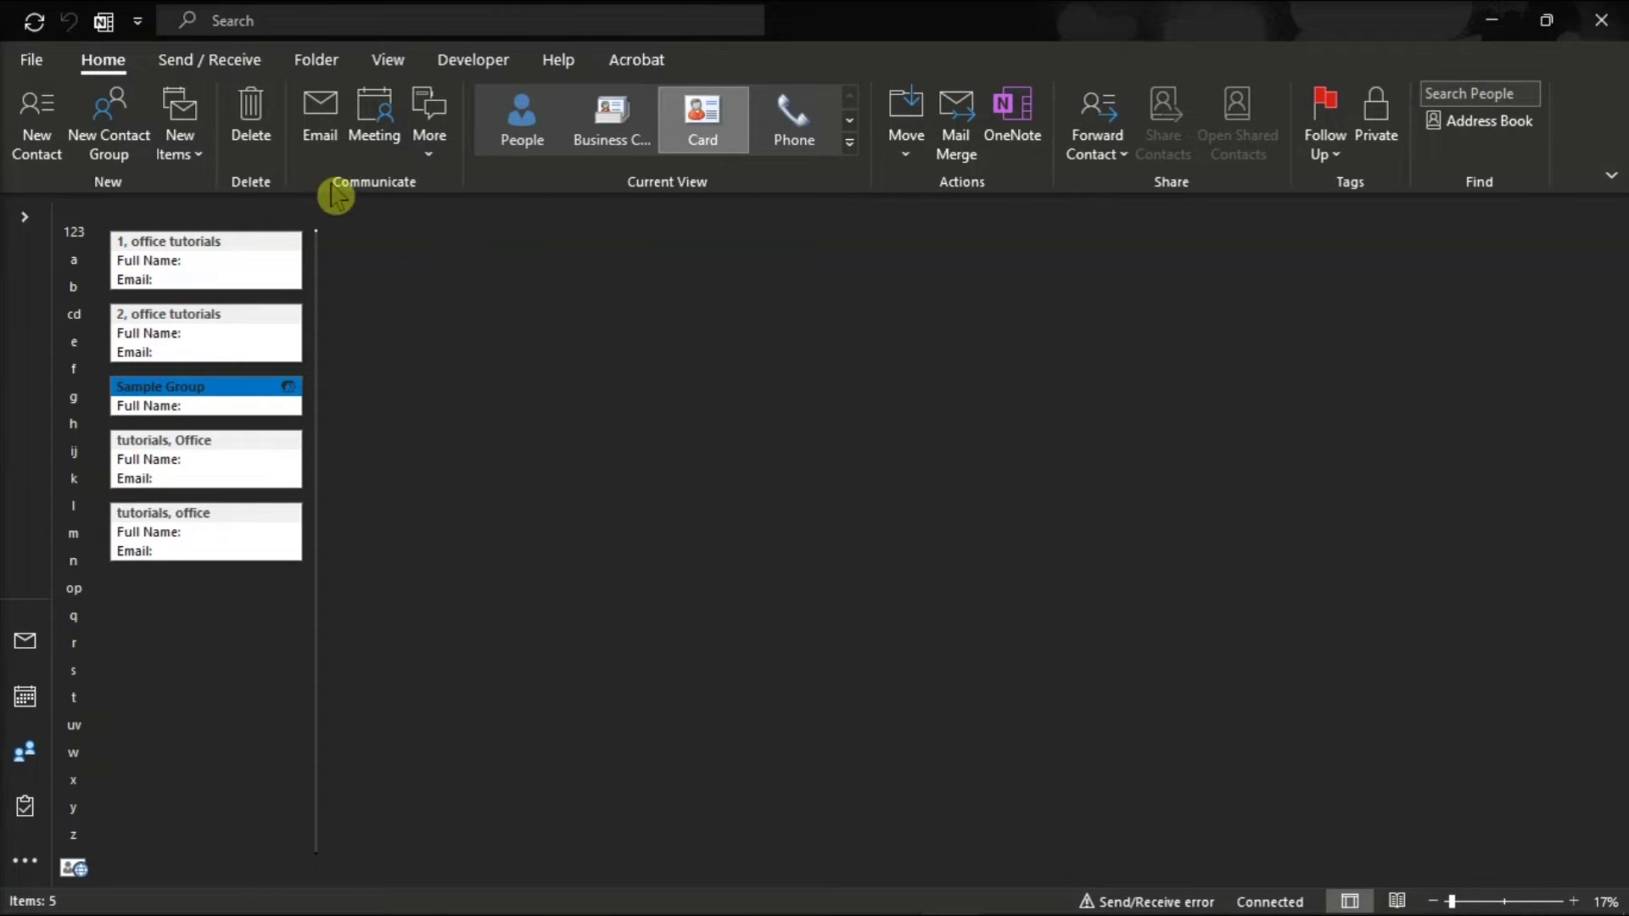
pyautogui.click(34, 68)
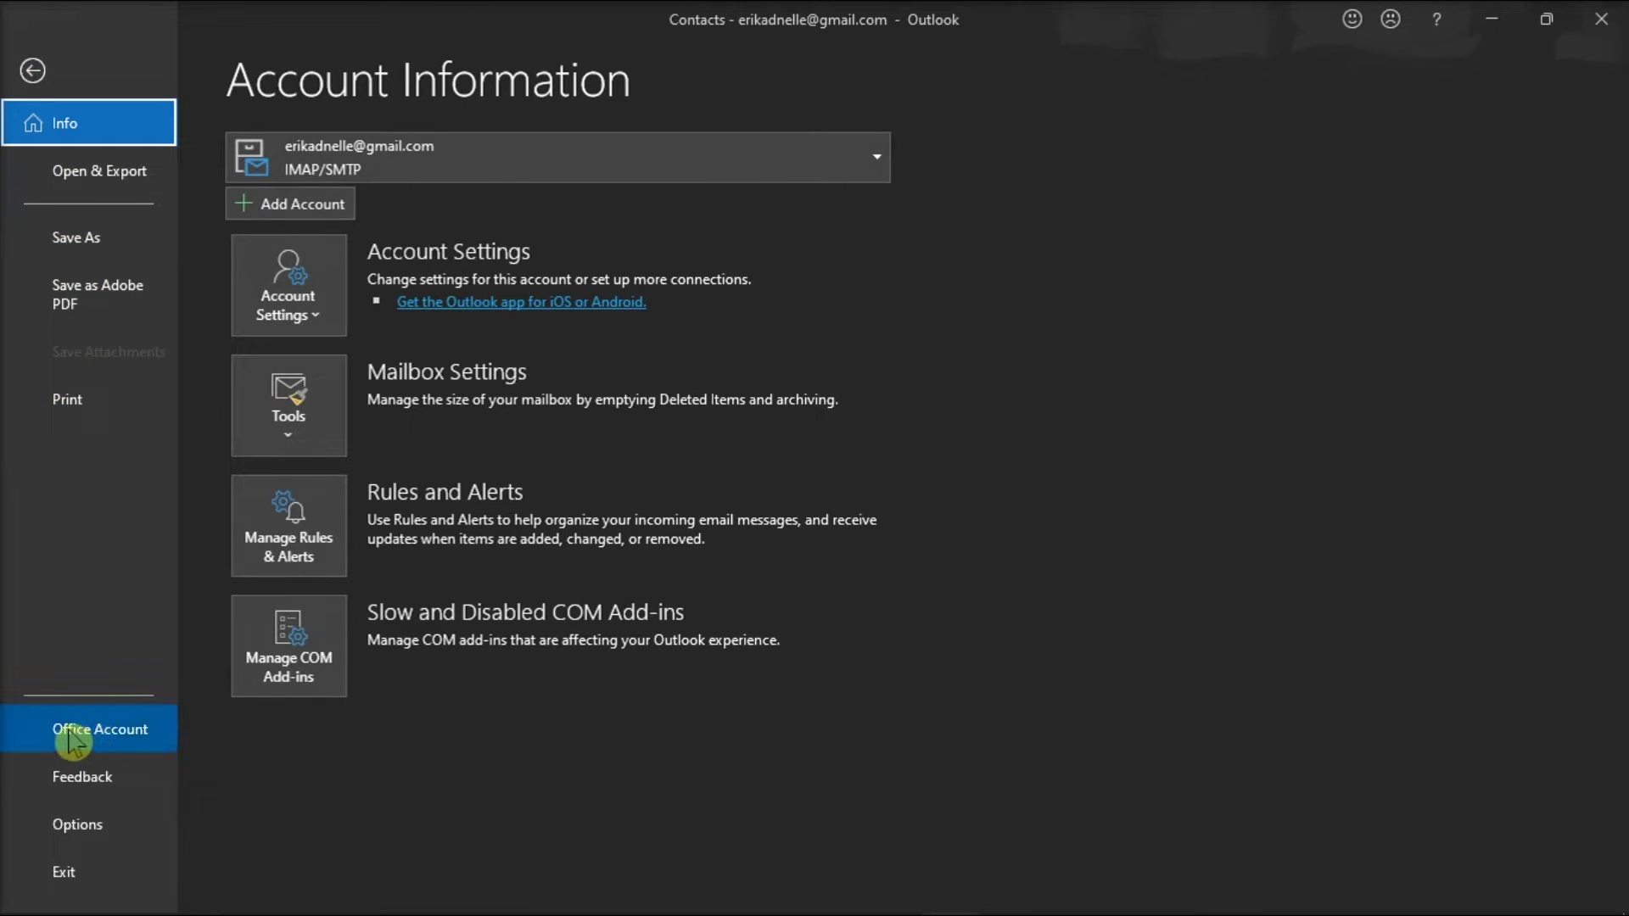
# Run Update Now from Office Account's Update Options to install the latest Office updates
pyautogui.click(119, 735)
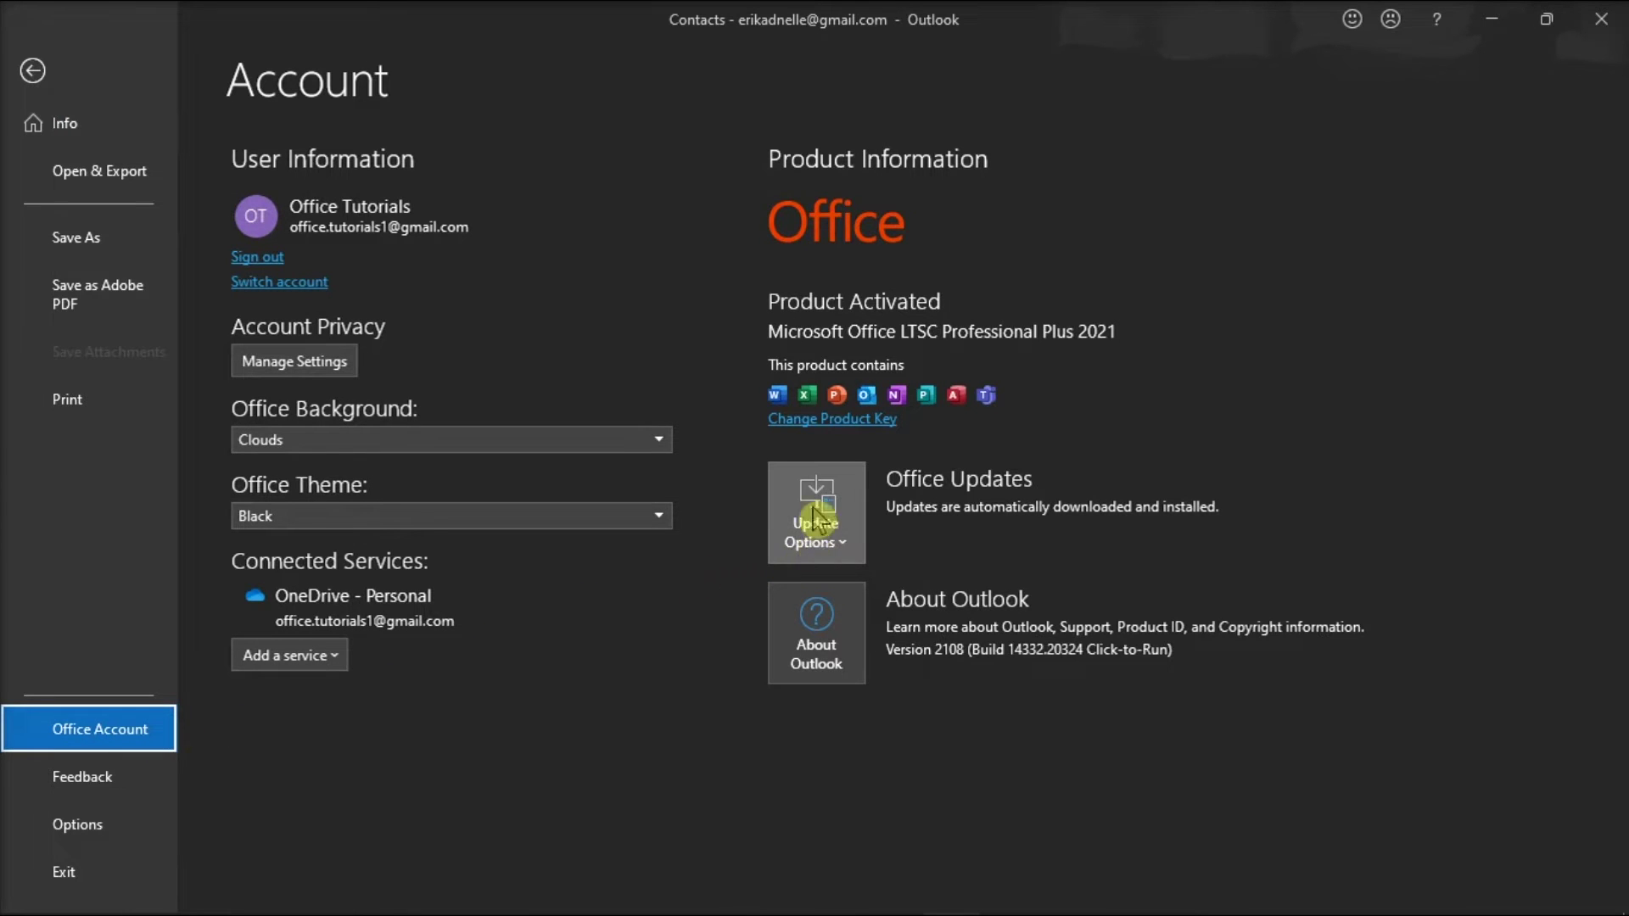
pyautogui.click(822, 513)
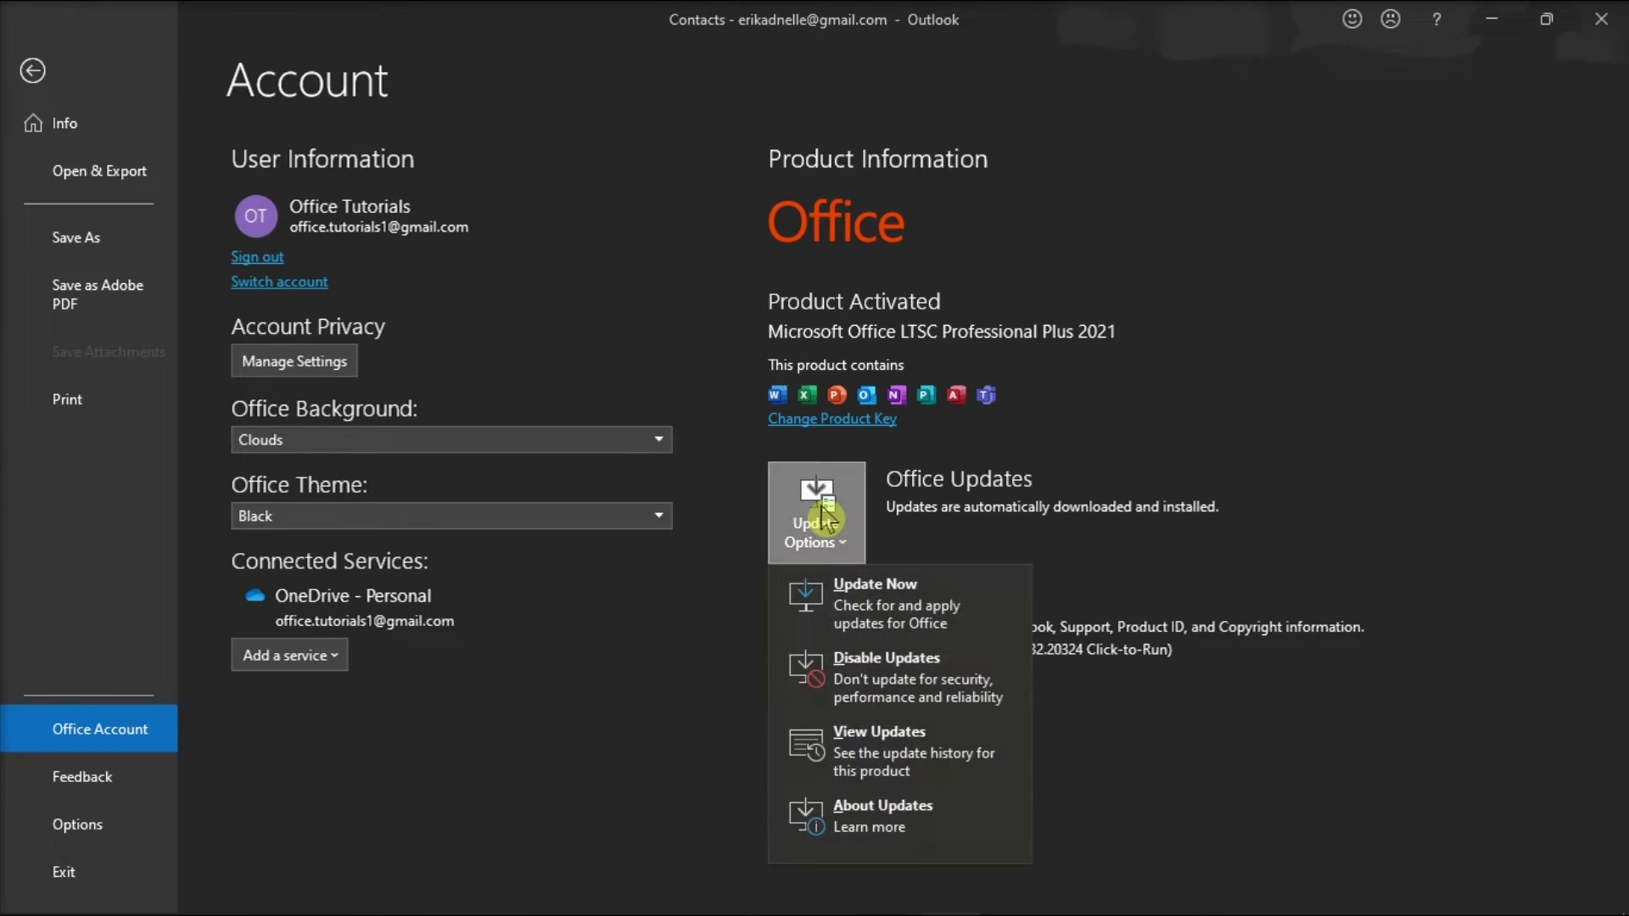
pyautogui.click(993, 604)
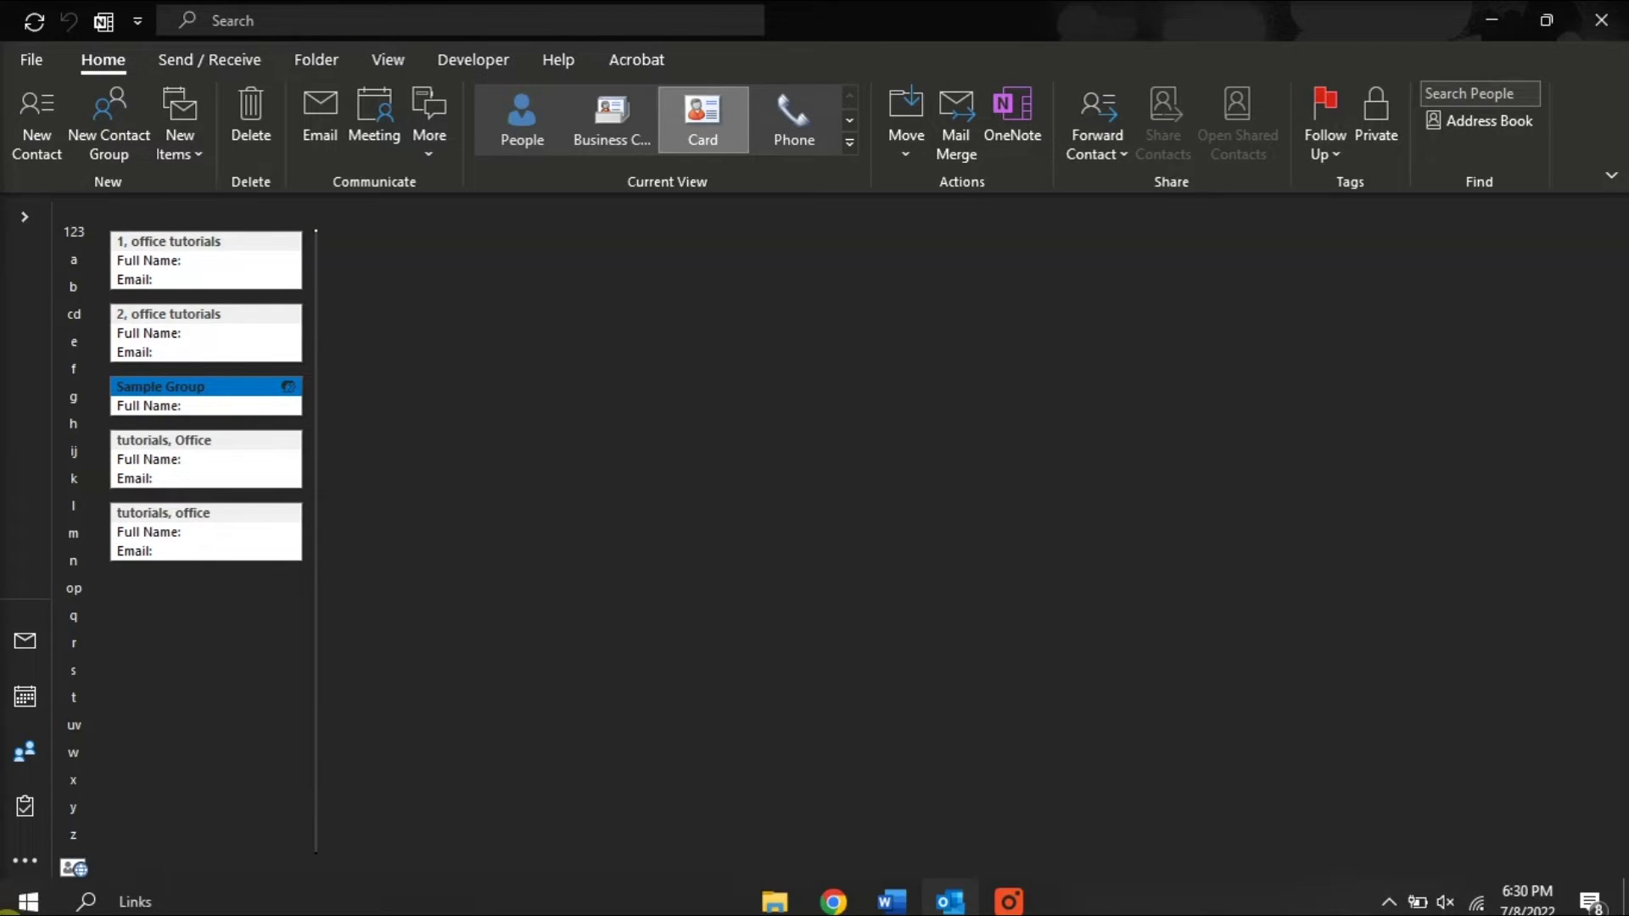
pyautogui.click(7, 911)
# In Apps & features, choose Modify on Microsoft Office LTSC Professional Plus 2021 to reach its repair options
pyautogui.rightClick(7, 910)
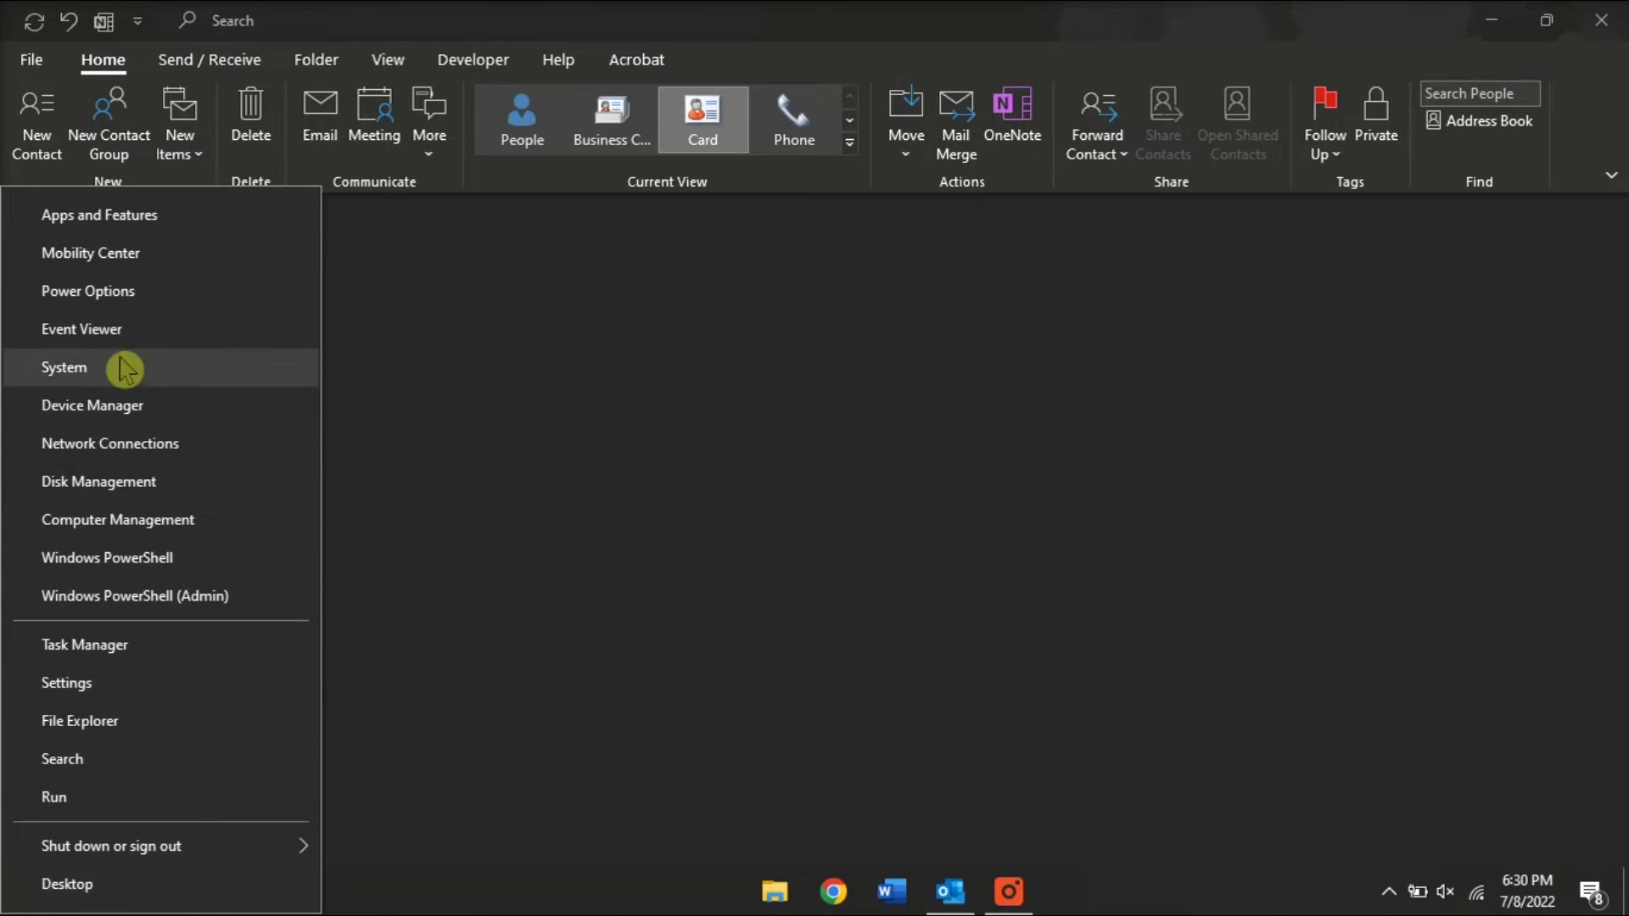
pyautogui.click(144, 225)
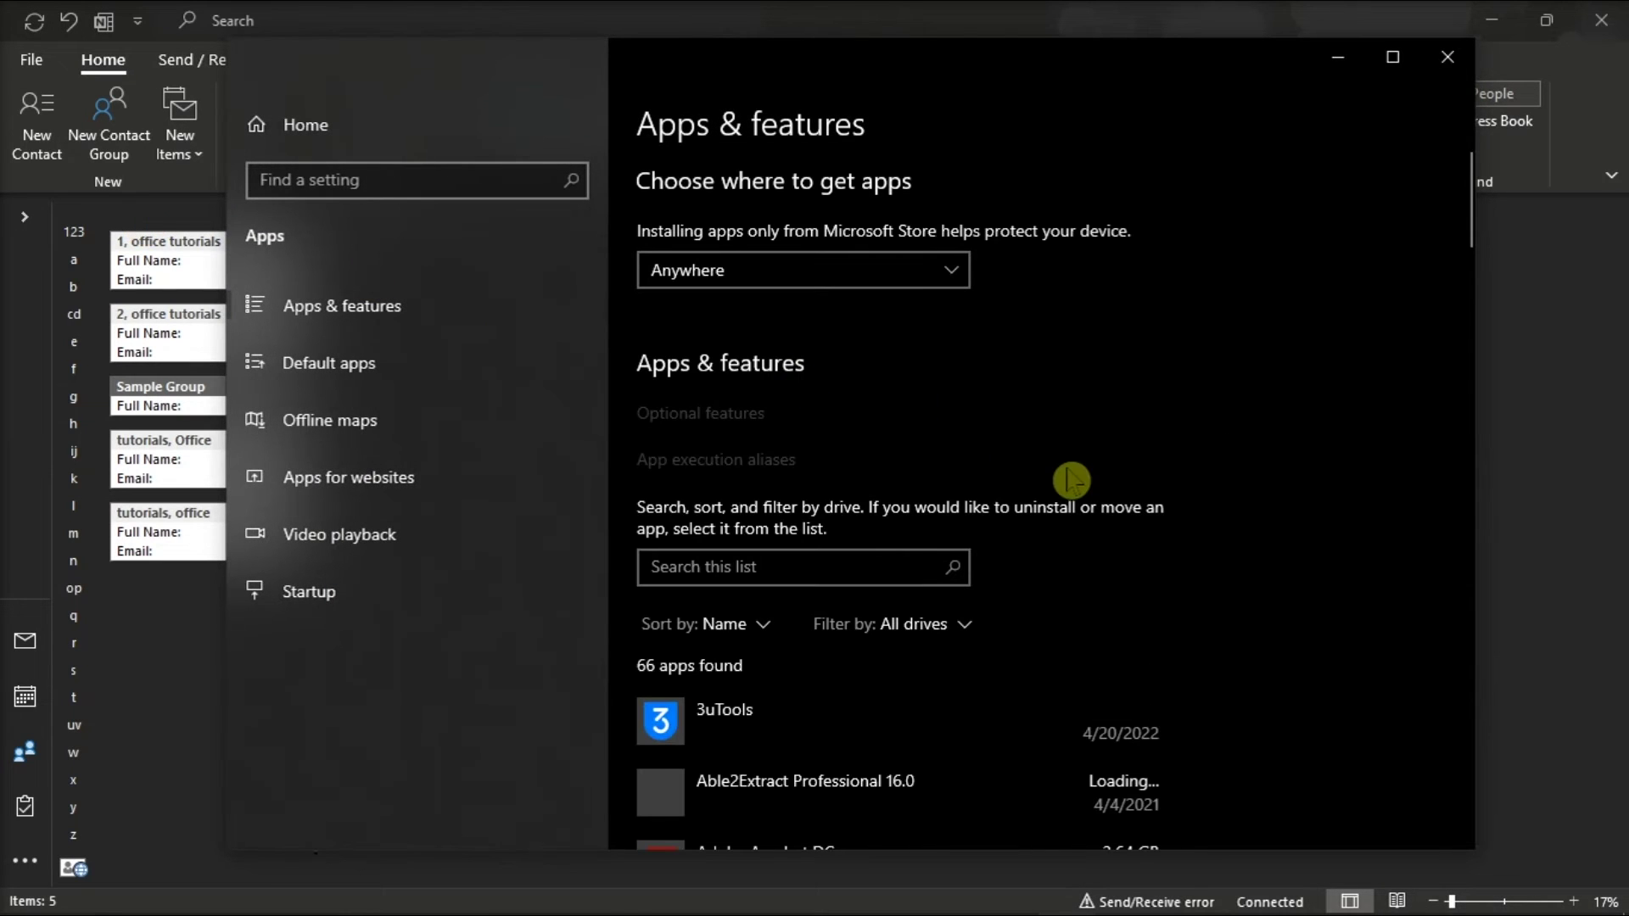
pyautogui.scroll(-20, 1071, 481)
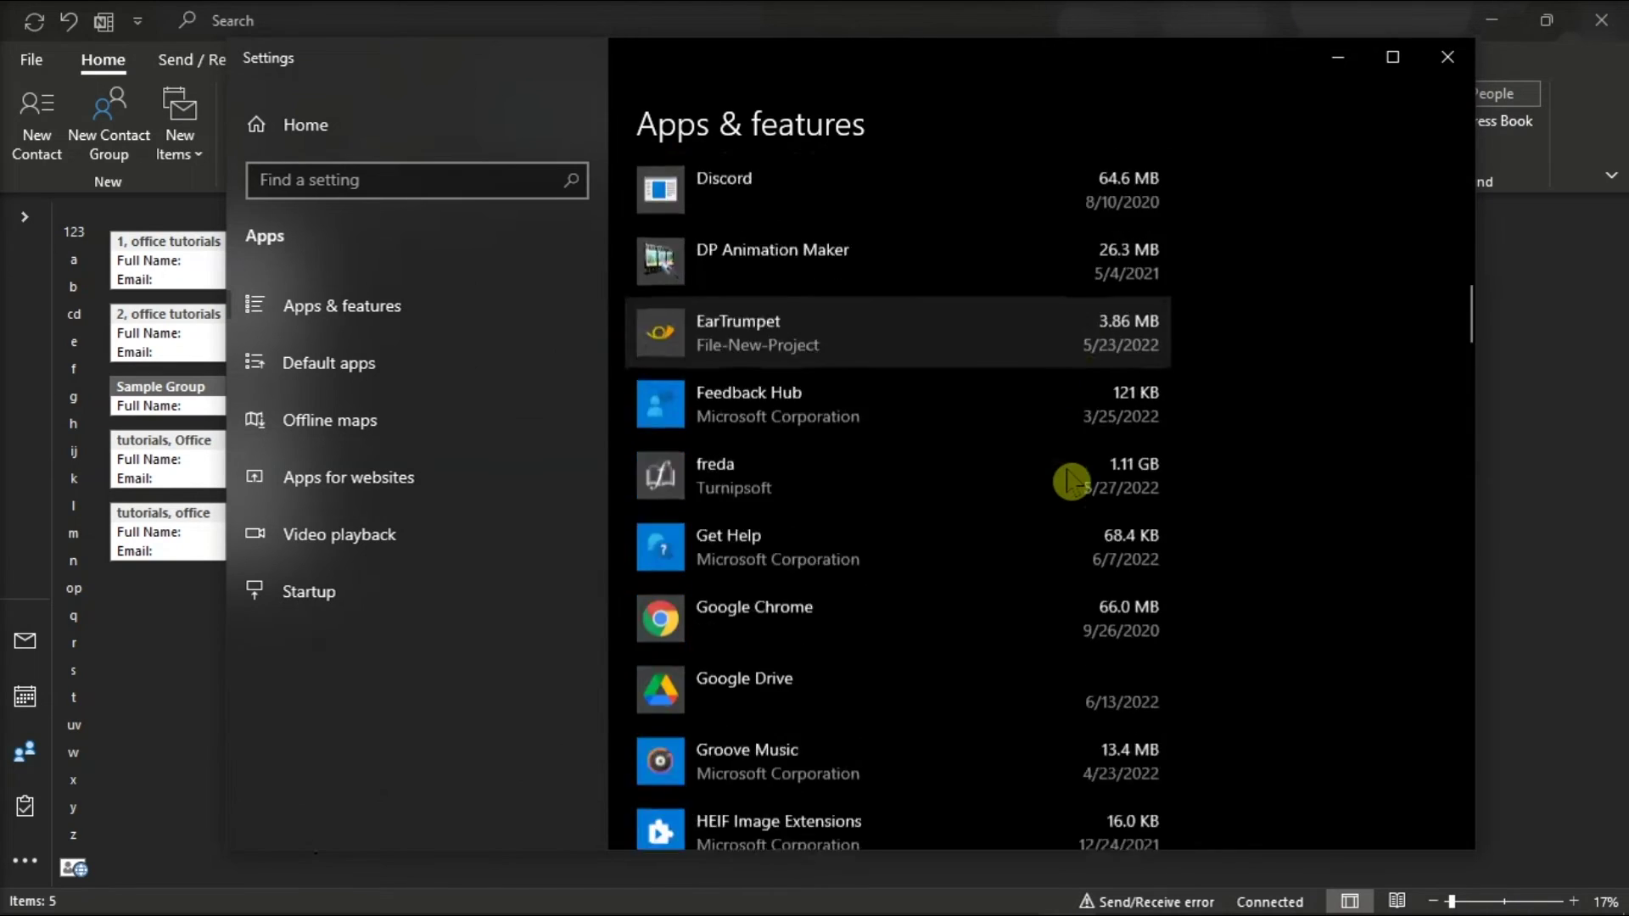
pyautogui.scroll(-9, 1072, 481)
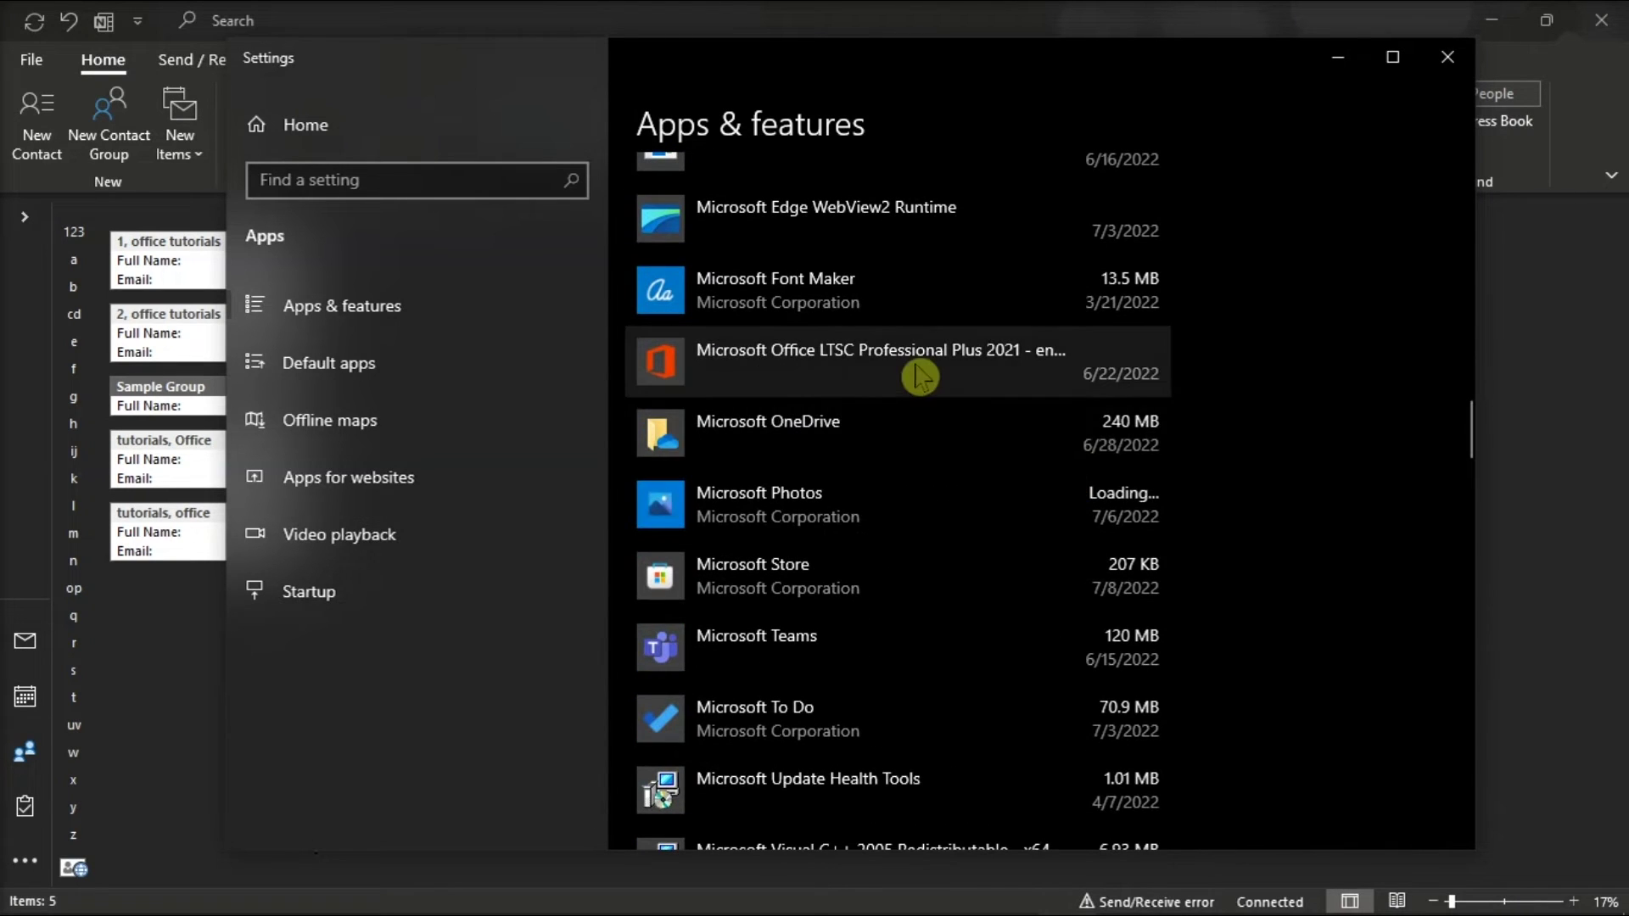
pyautogui.click(917, 373)
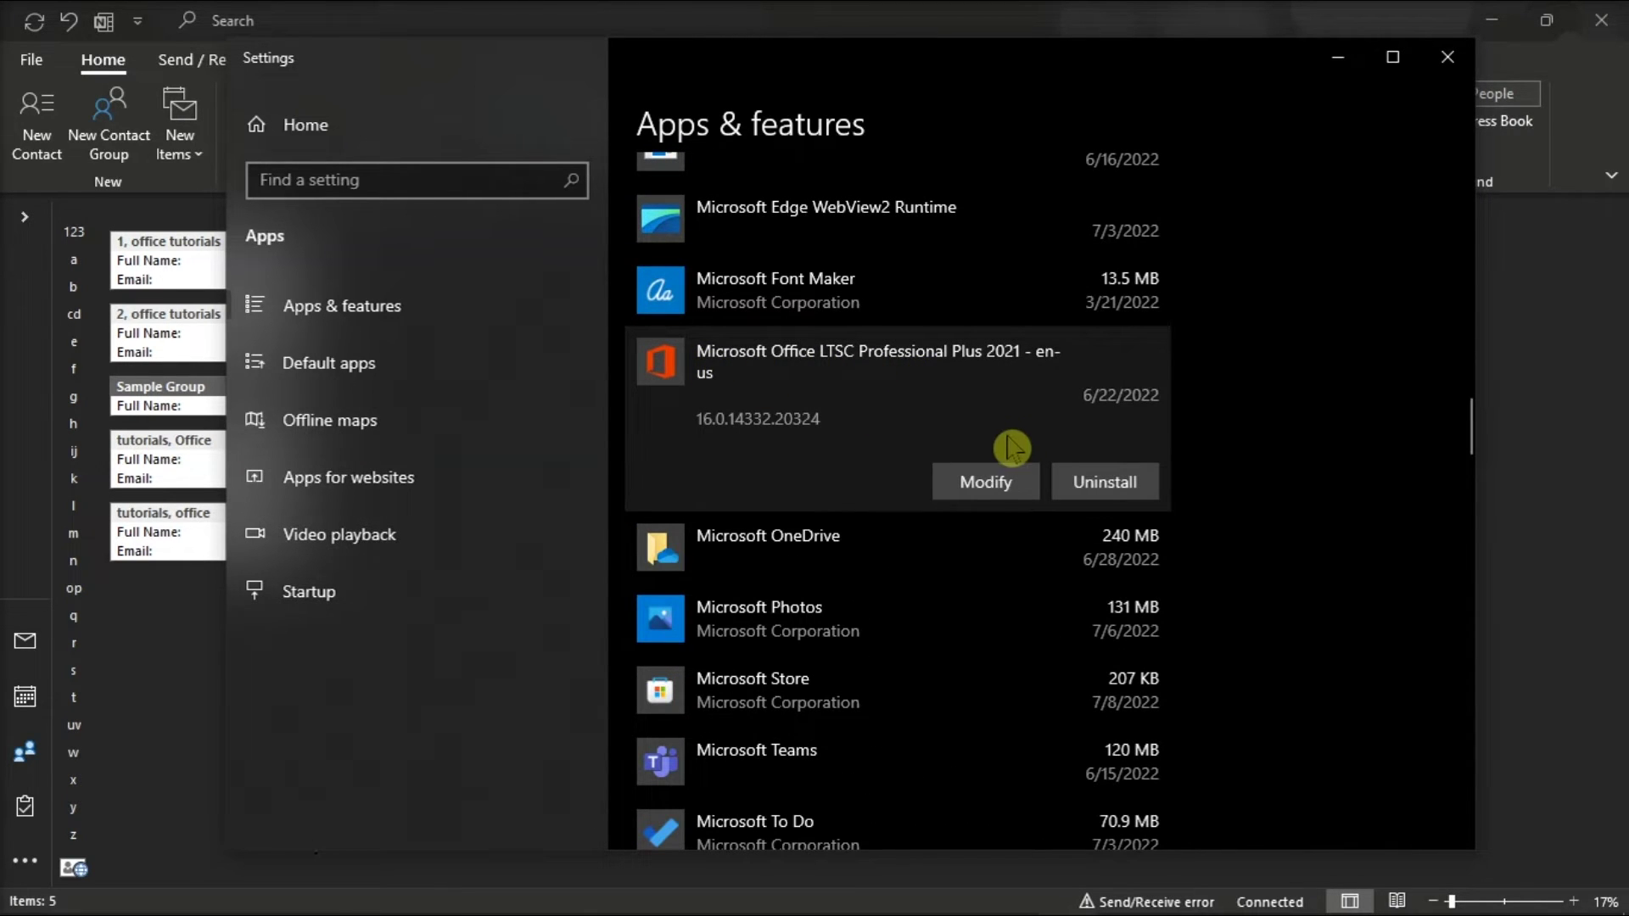
pyautogui.click(984, 490)
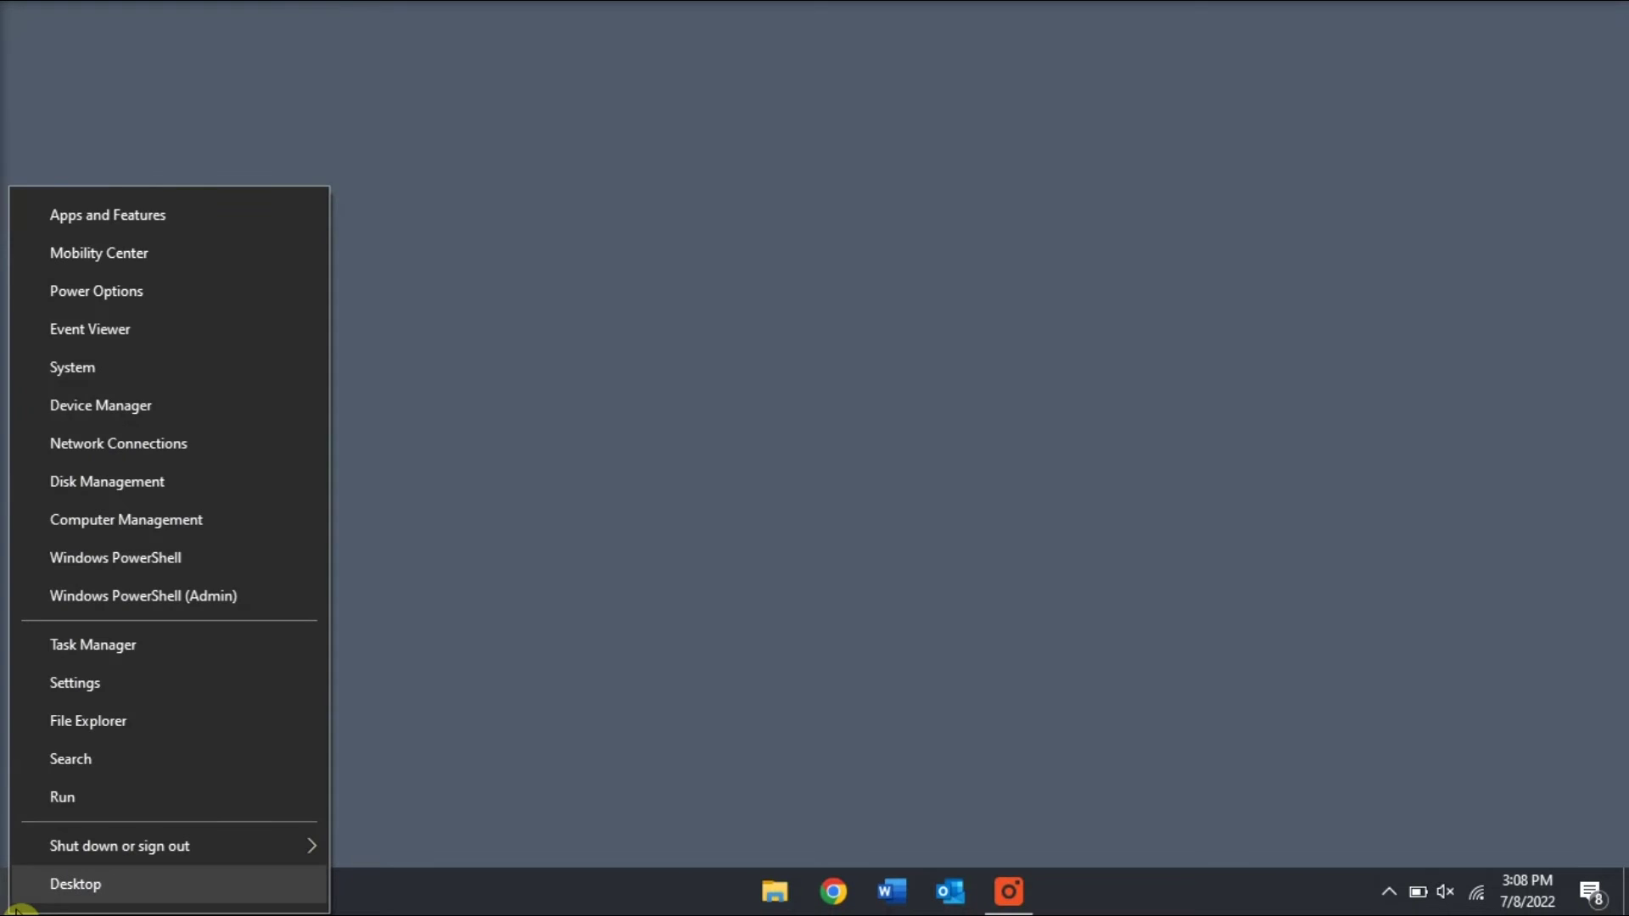
# Run 'Outlook.exe /safe' from the Run box to start Outlook in Safe Mode
pyautogui.click(108, 804)
pyautogui.moveTo(244, 687); pyautogui.dragTo(815, 334)
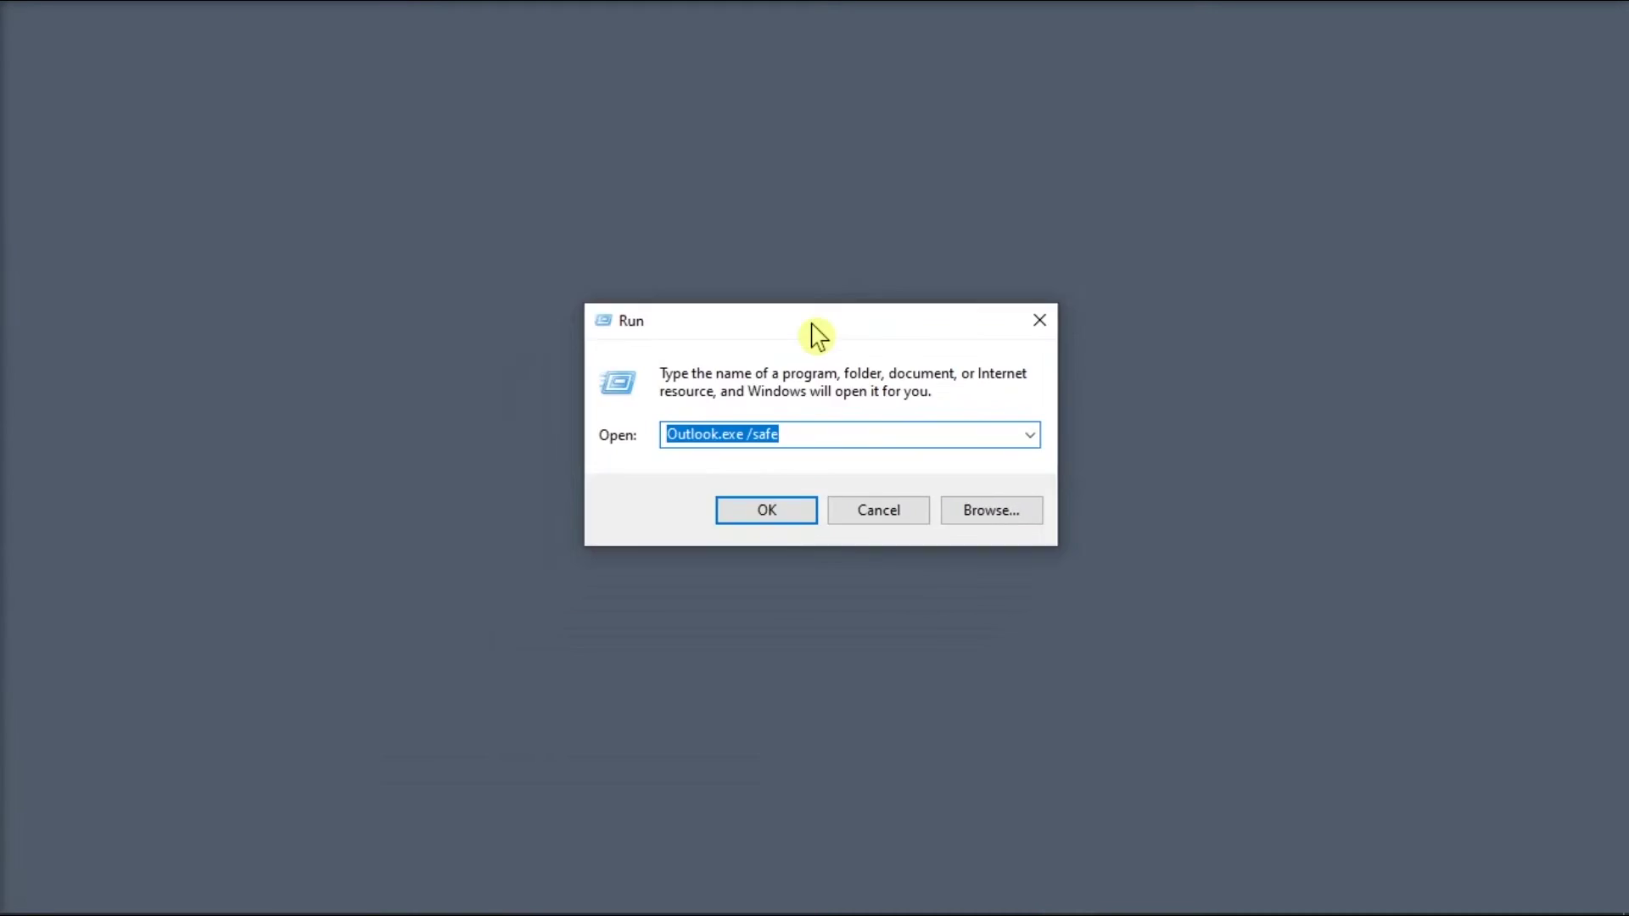
pyautogui.click(834, 438)
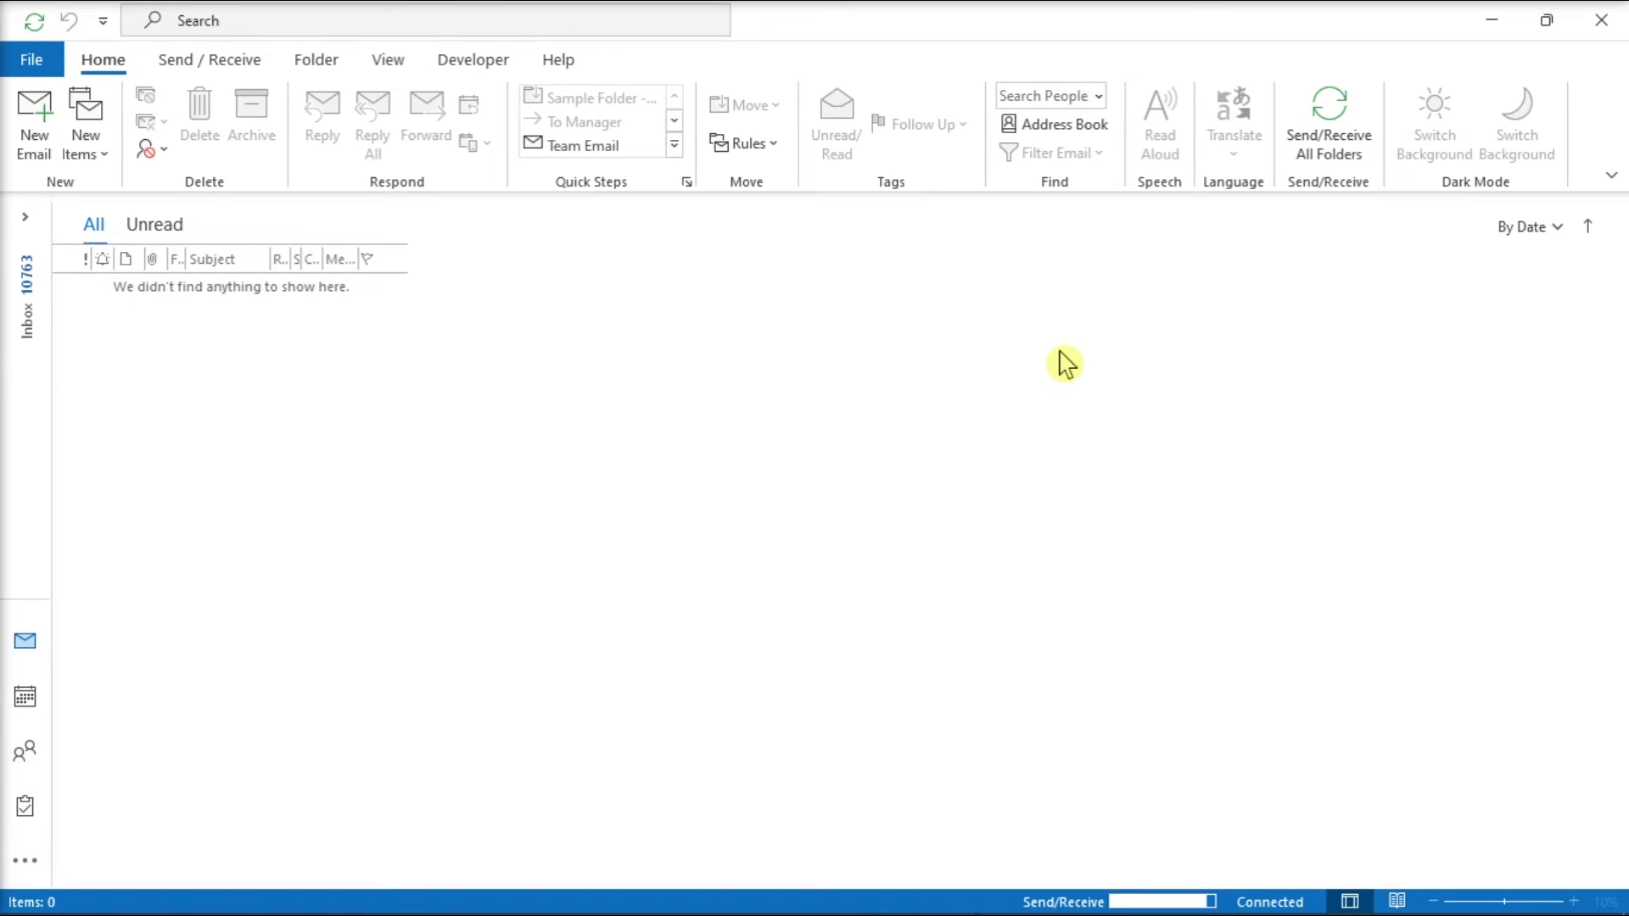
pyautogui.click(34, 61)
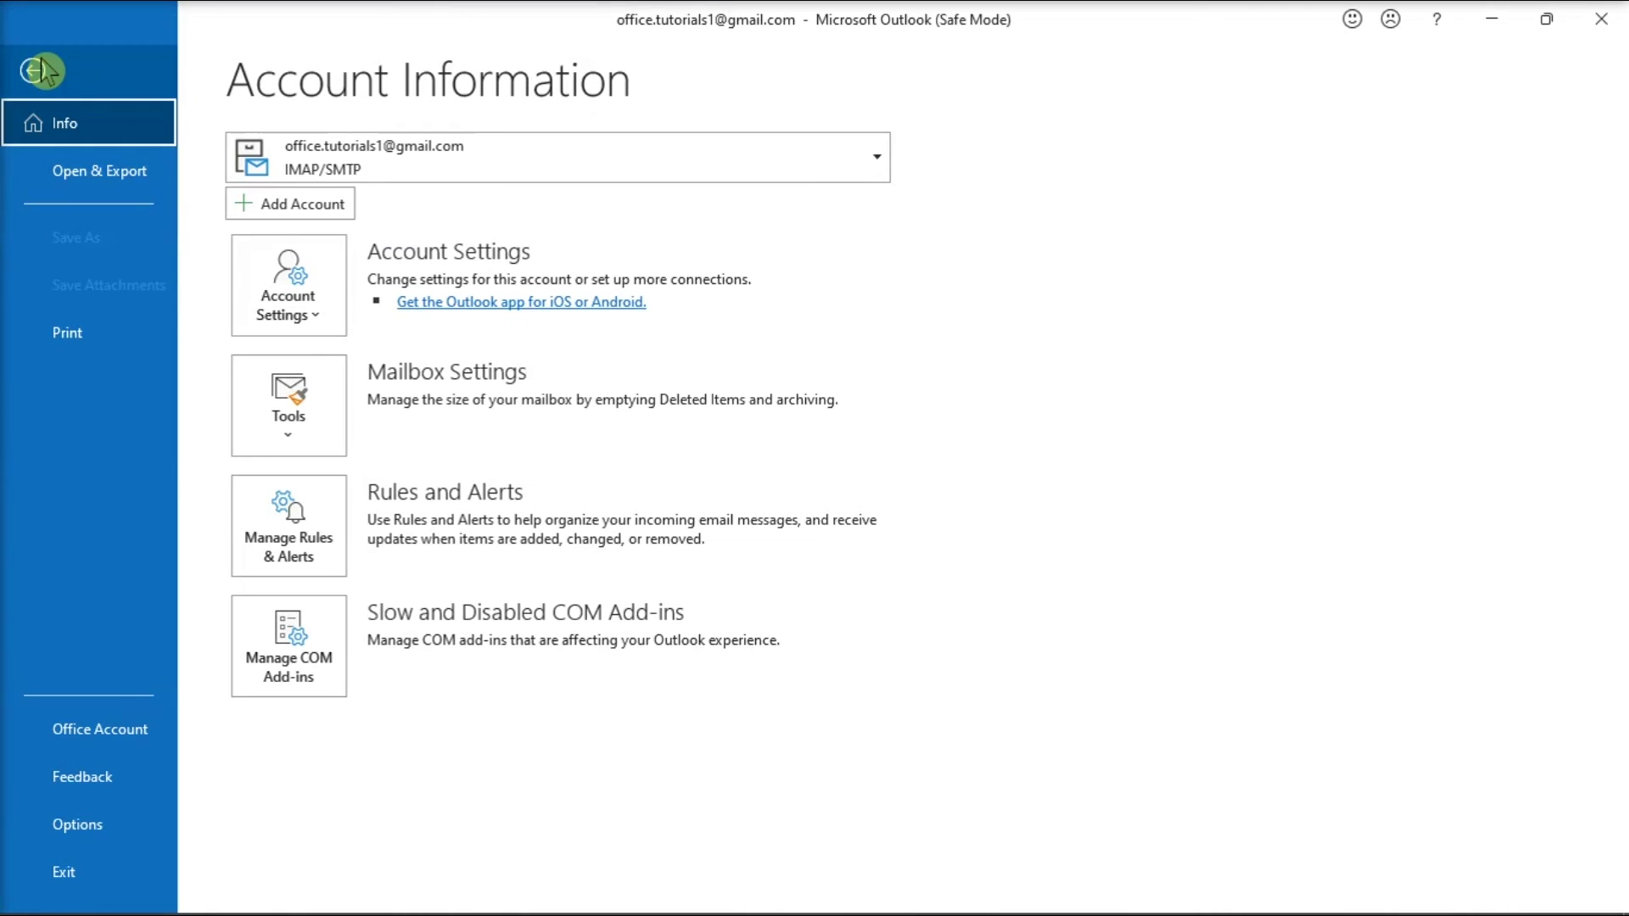
# In Outlook Options > Add-ins, open the COM Add-ins manager with Go
pyautogui.click(73, 840)
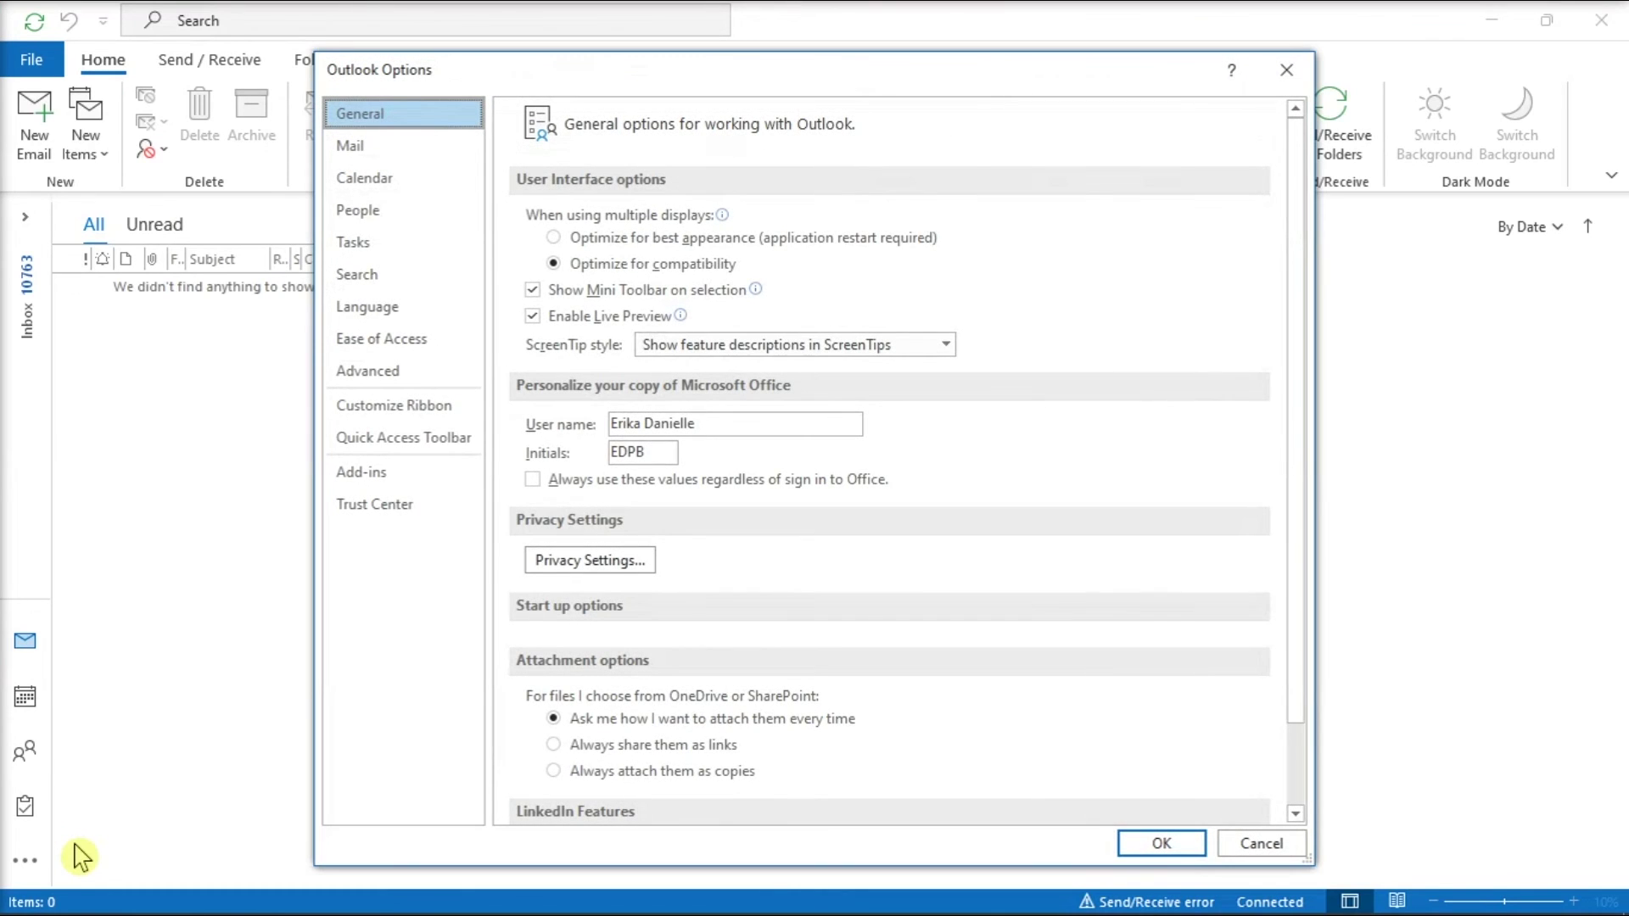
pyautogui.click(413, 486)
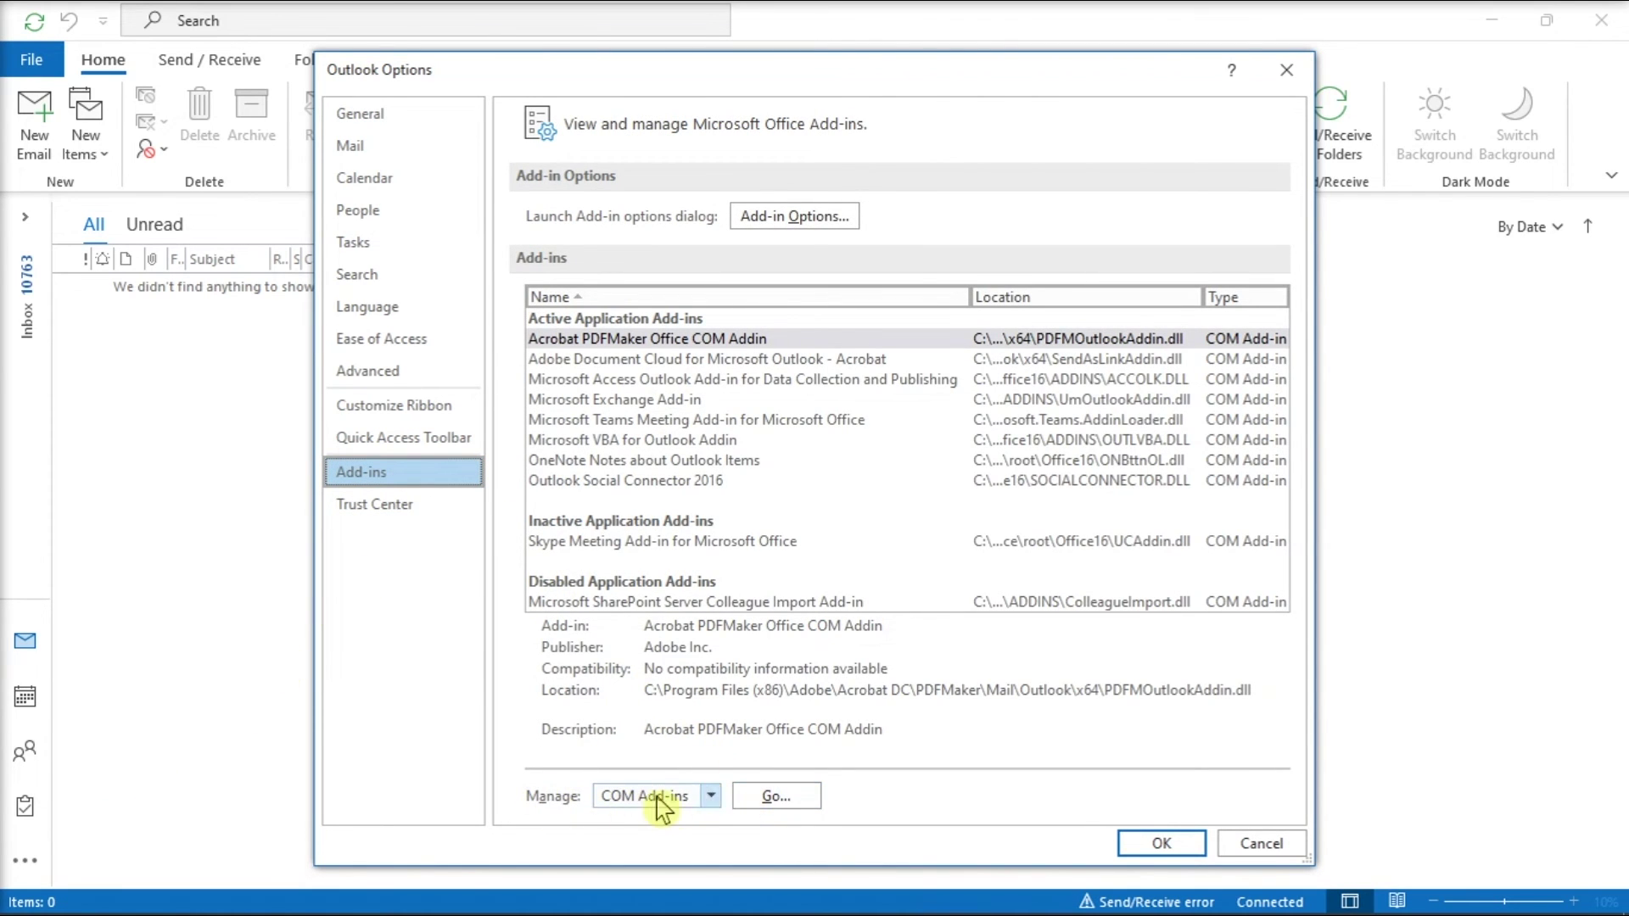
pyautogui.click(774, 797)
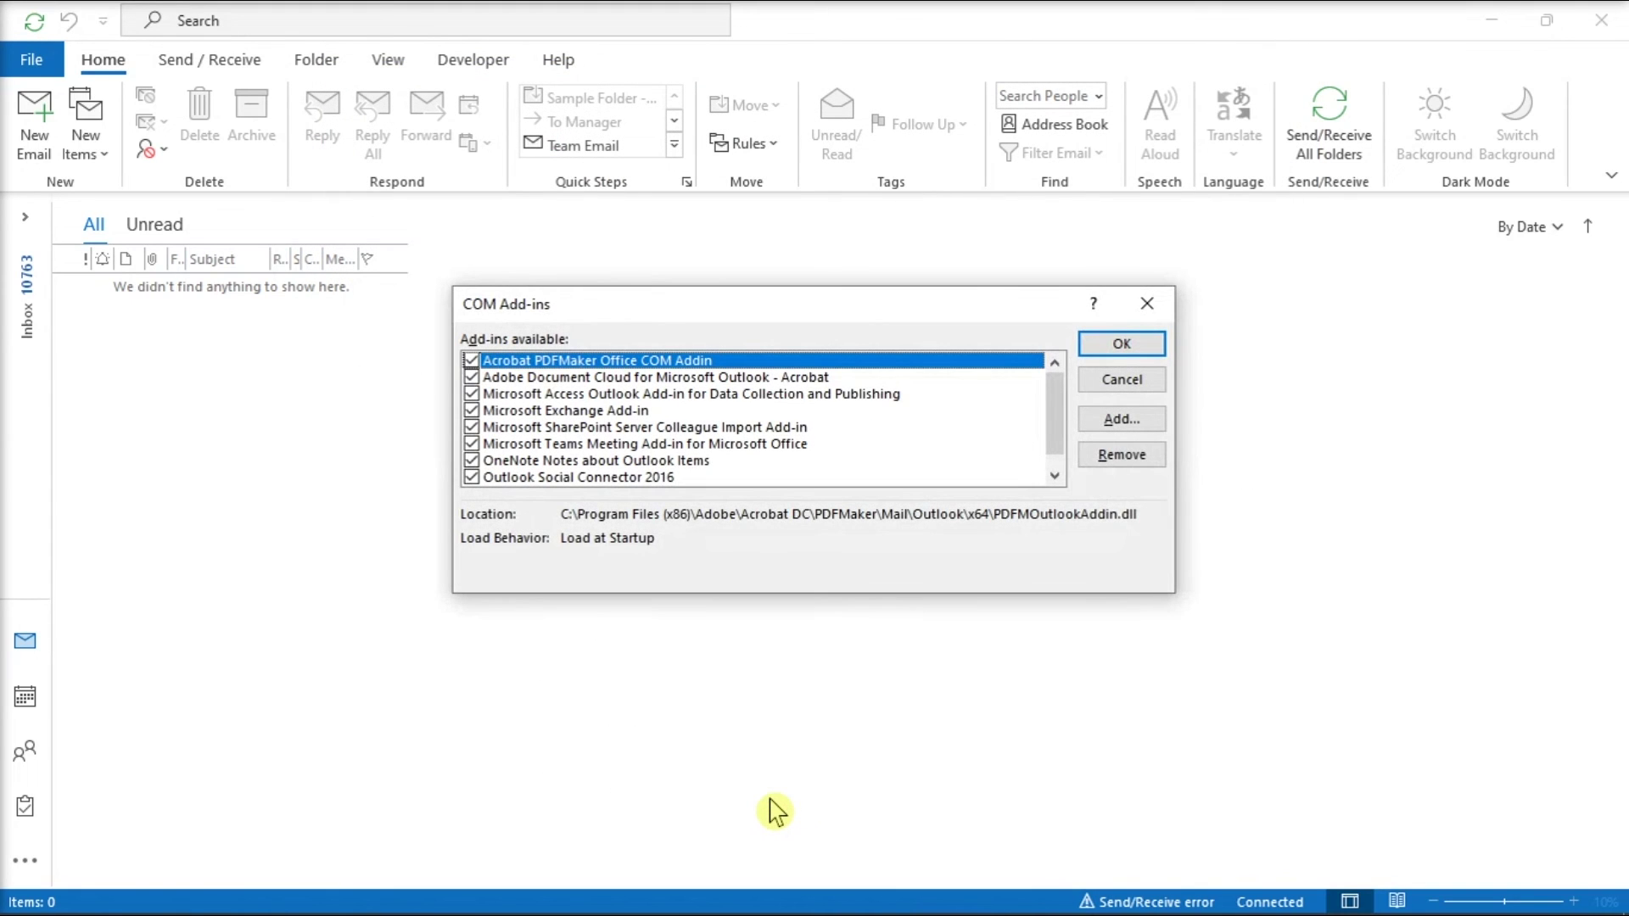